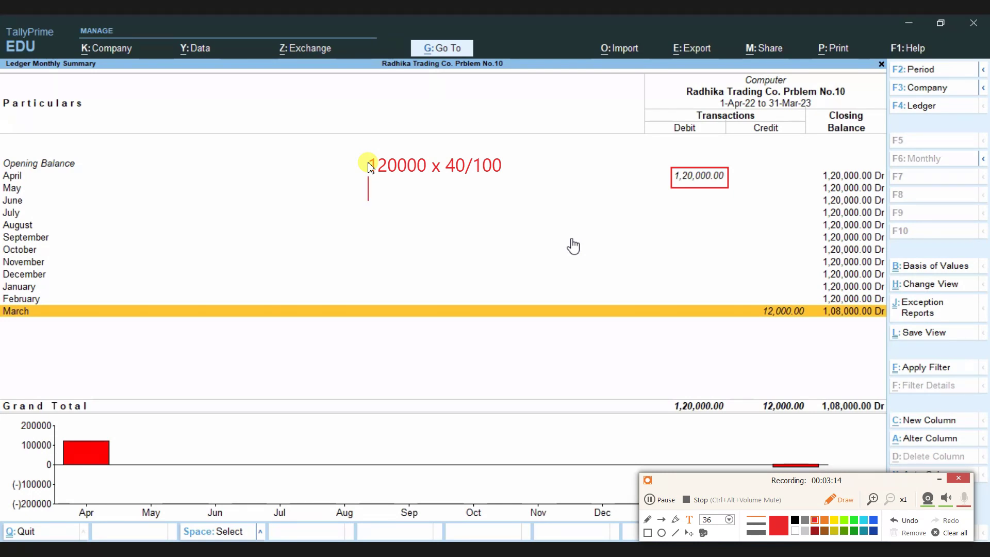
Step: Note 48000 beneath the depreciation formula and open the debit amount of the Computer ledger's 31-Mar-23 depreciation journal for editing
type("48000")
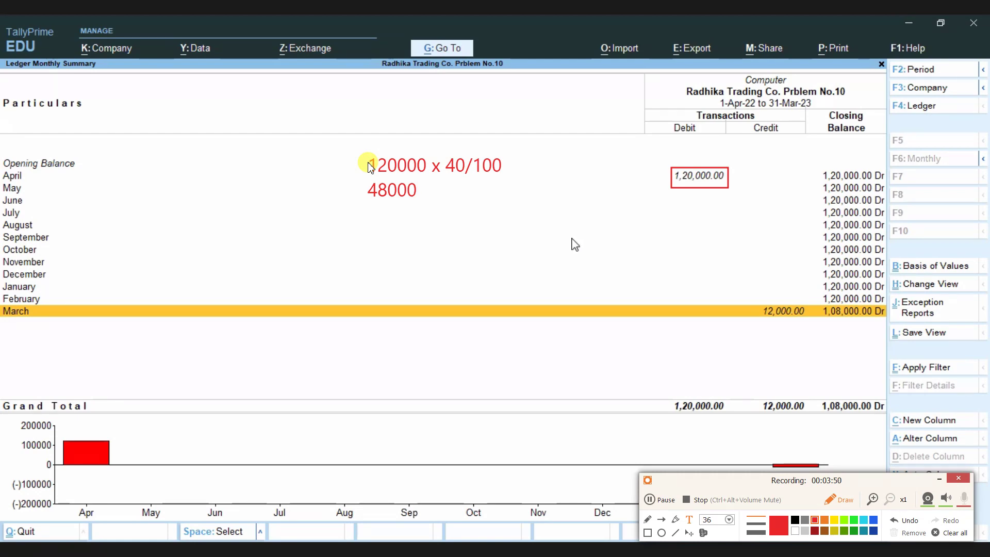
key("Return")
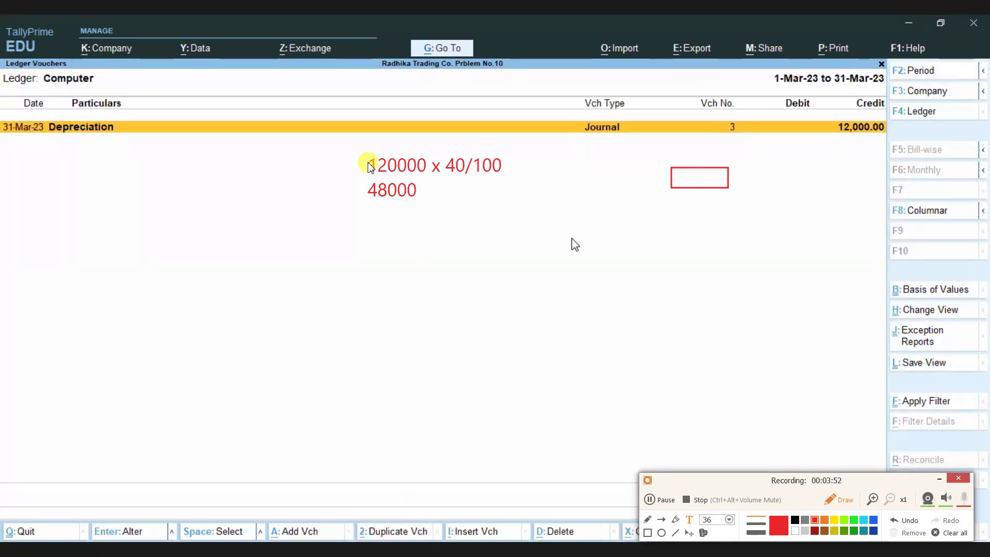
key("Return")
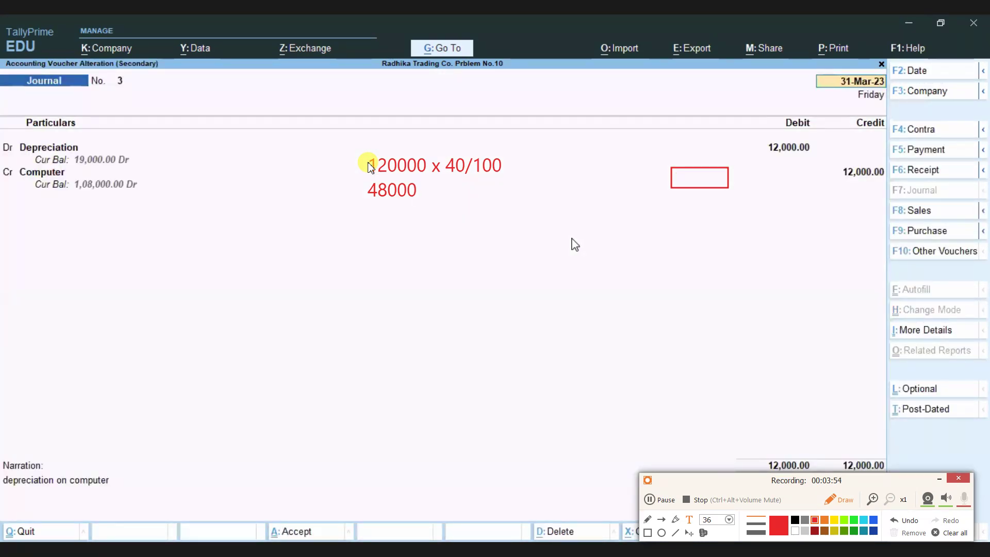
key("Return")
key("Return")
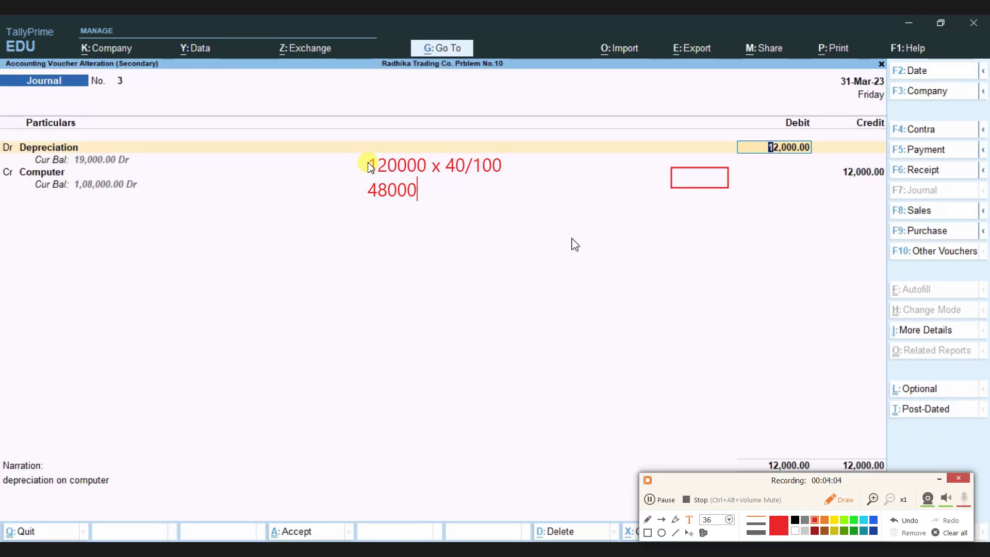
Step: Calculate 120000*40/100 with the built-in calculator, frame the calculator area in red, and set the journal's debit and credit to 48,000
key("alt")
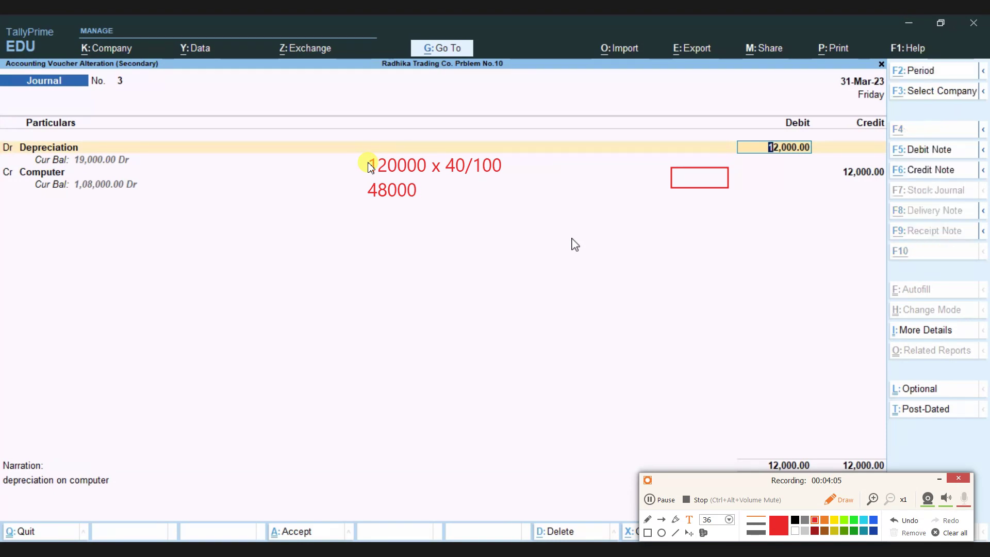
key("ctrl+n")
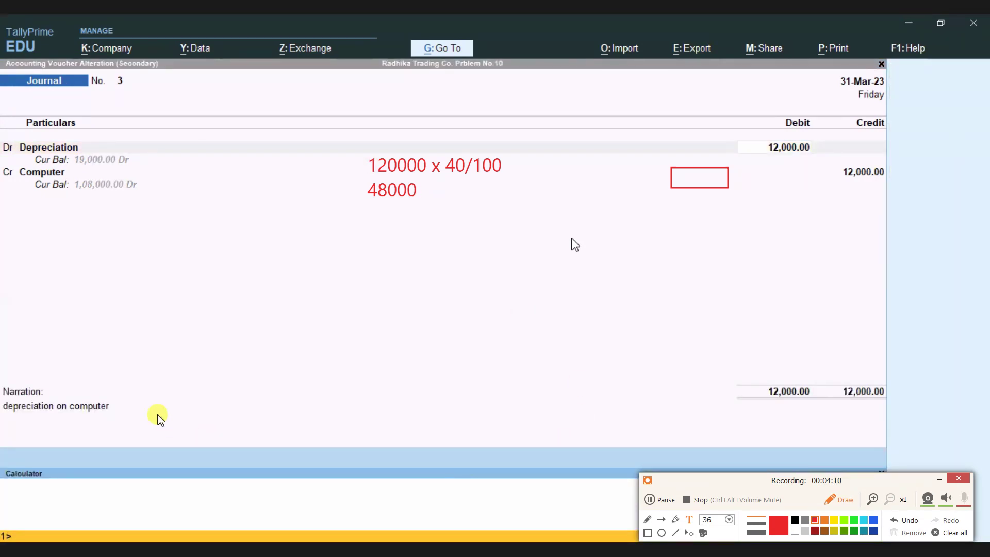
left_click(647, 532)
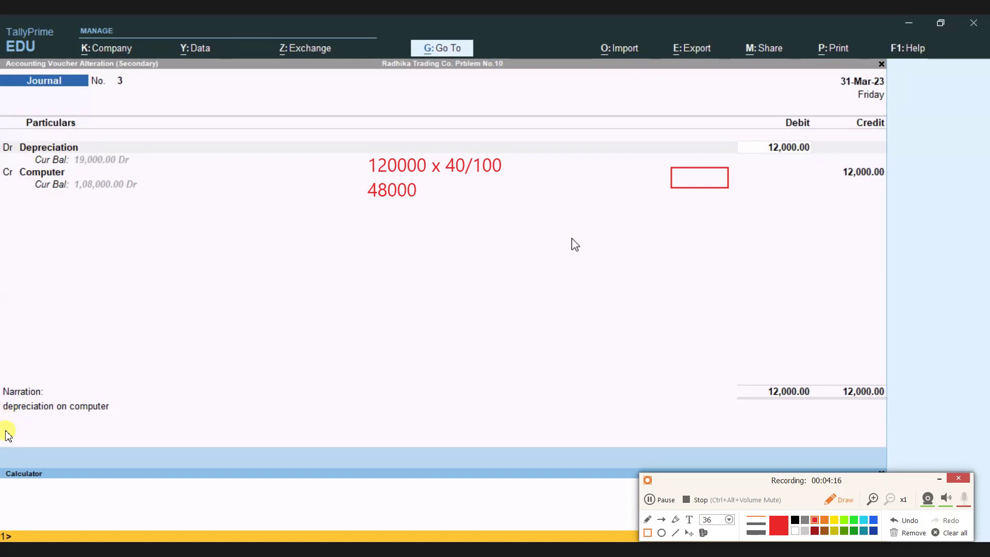
mouse_move(4, 432)
left_mouse_down()
mouse_move(86, 552)
mouse_move(311, 553)
left_mouse_up()
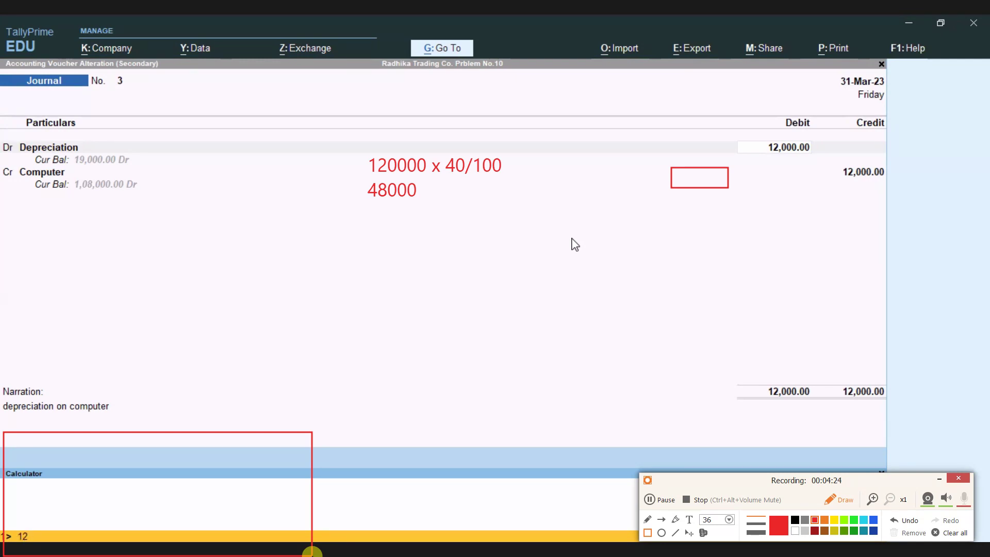
type("0000*40/100")
key("Return")
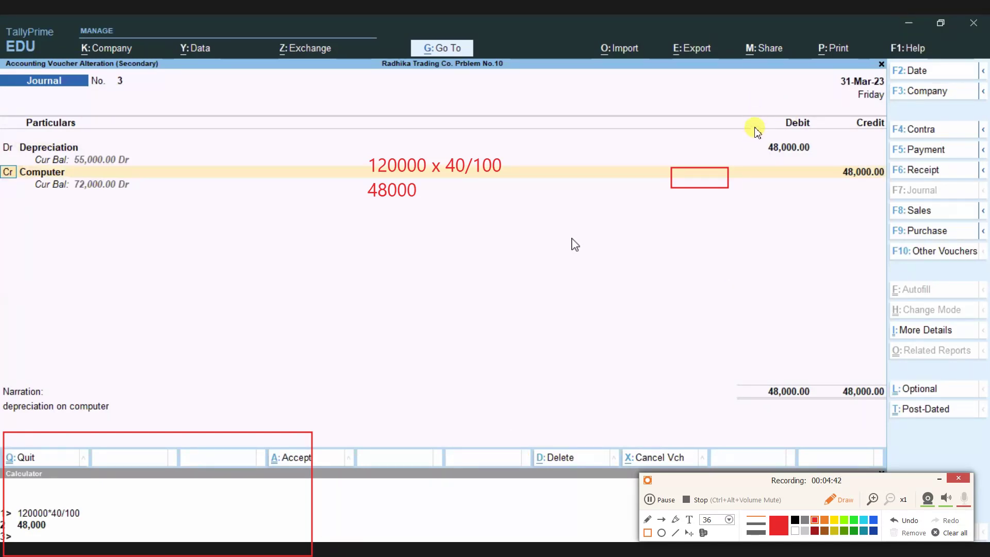
Step: Frame the Depreciation debit amount with a red rectangle and undo all annotations drawn over the voucher
left_click_drag(754, 127, 829, 171)
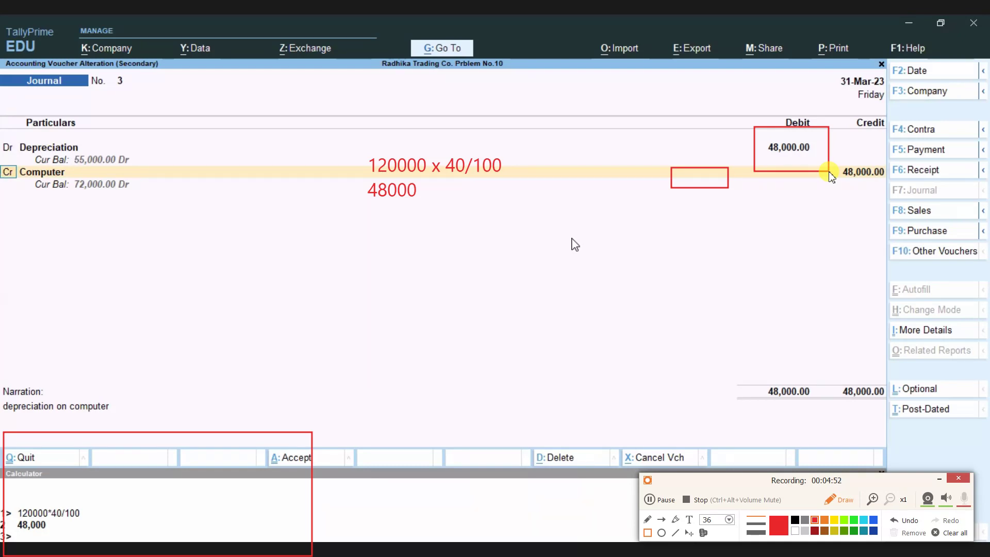
left_click(898, 519)
left_click(895, 522)
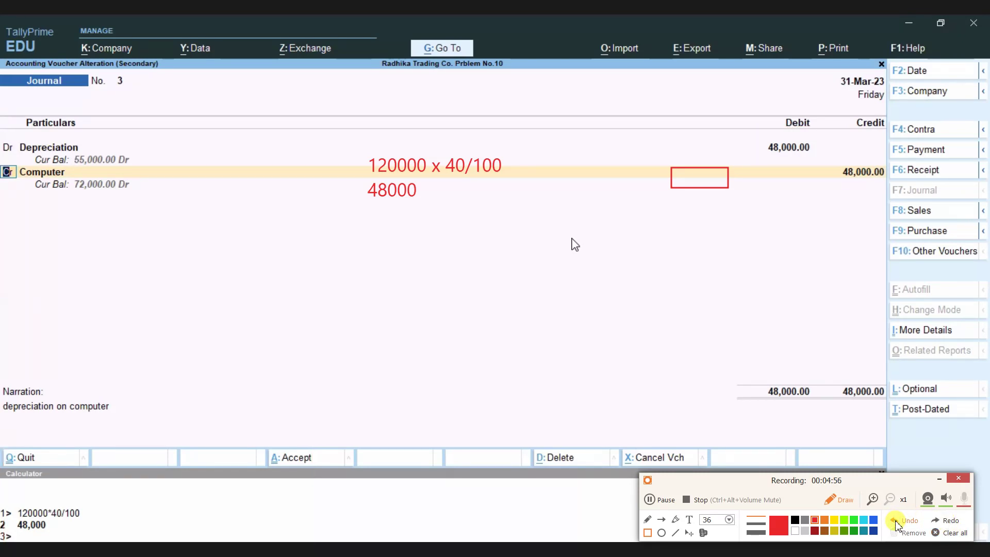
left_click(896, 524)
left_click(896, 524)
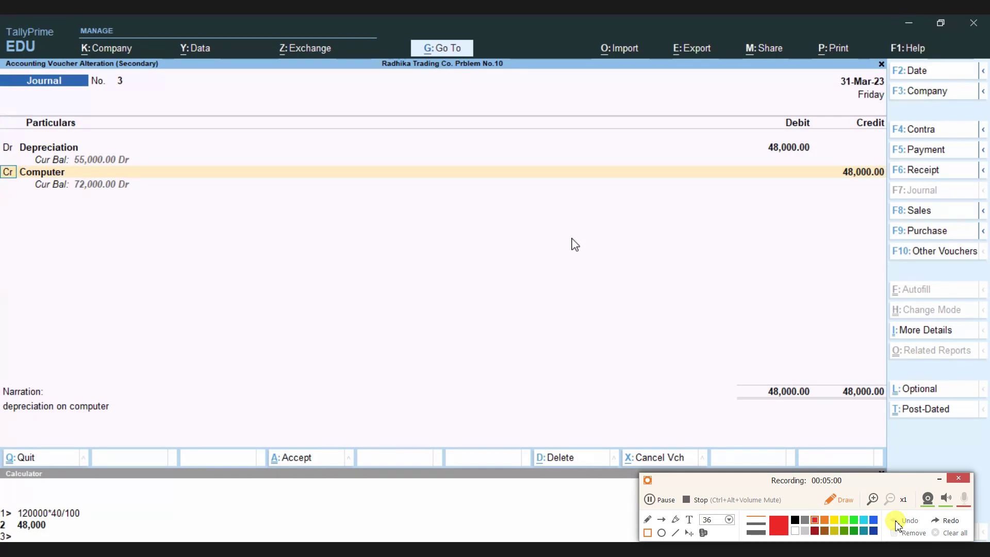
Step: Save the altered Computer depreciation voucher and return to the Balance Sheet
key("ctrl")
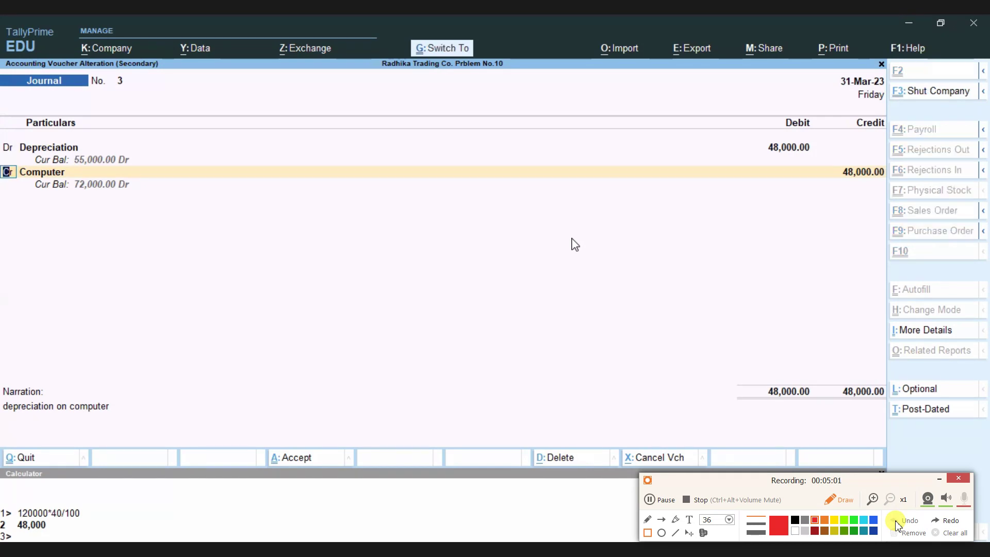
key("ctrl+a")
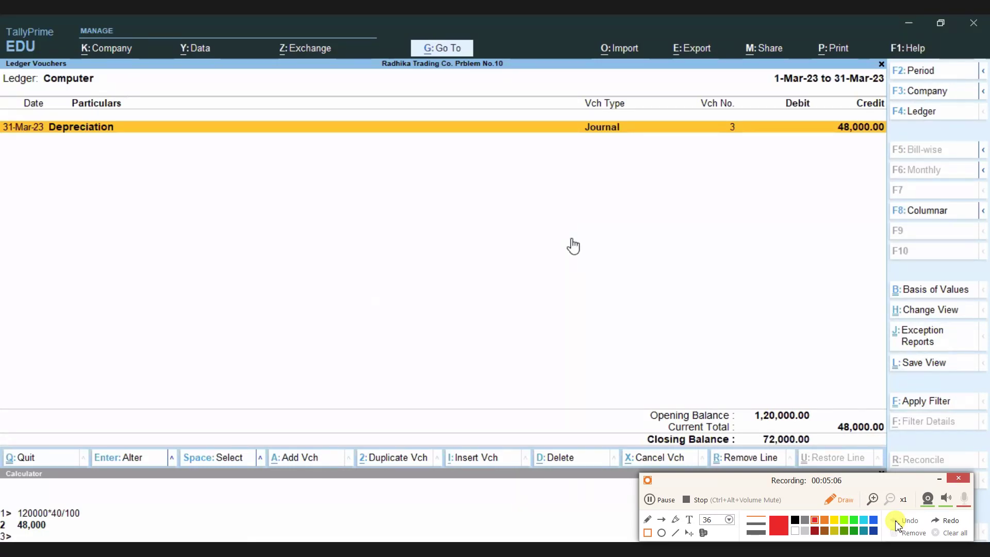
key("Escape")
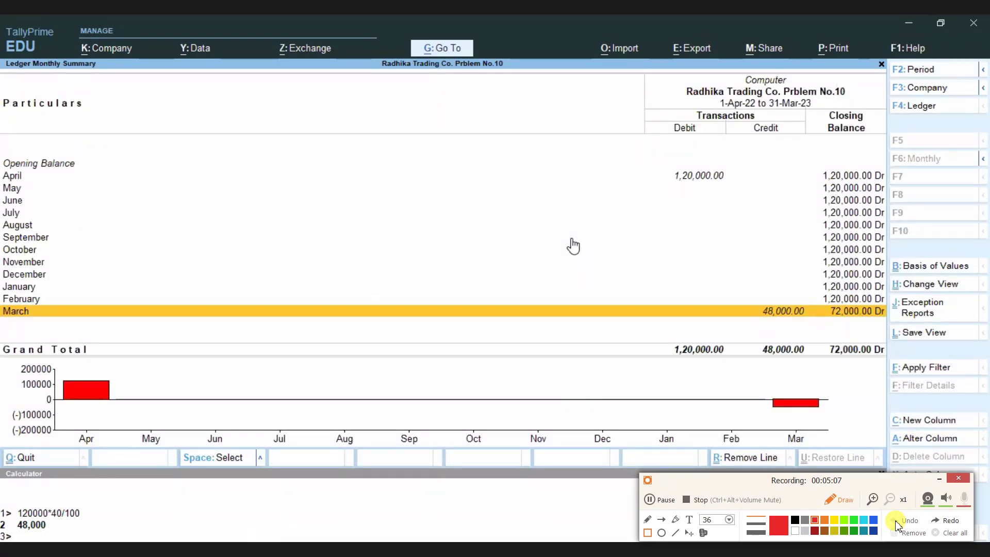
key("Escape")
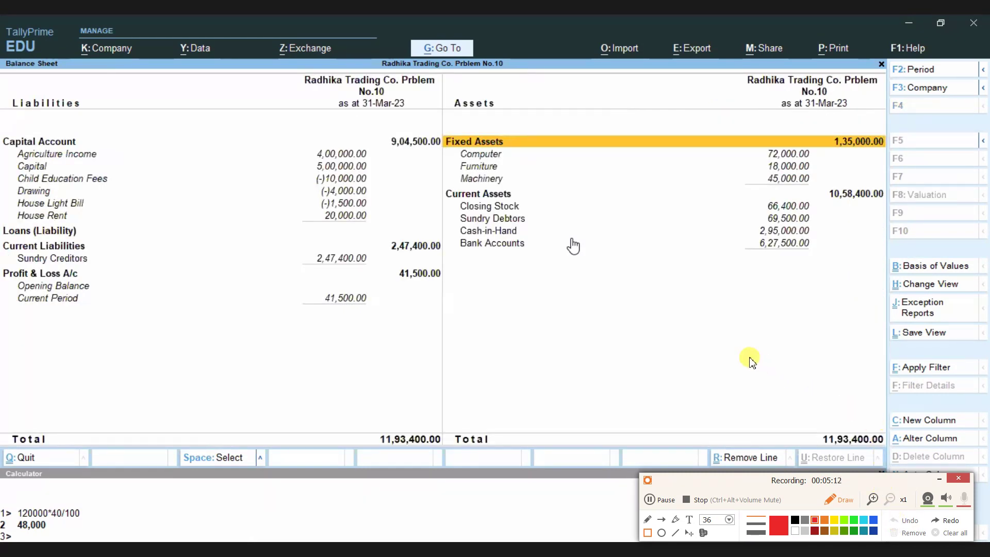
Step: Open the monthly summary of the Furniture ledger from the Balance Sheet's fixed assets
key("Down")
left_click(483, 168)
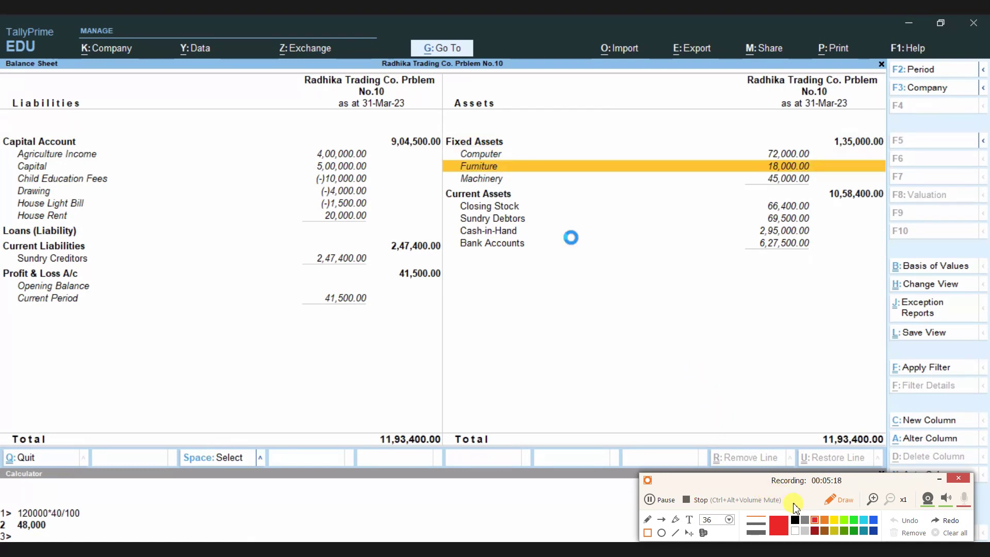
key("Return")
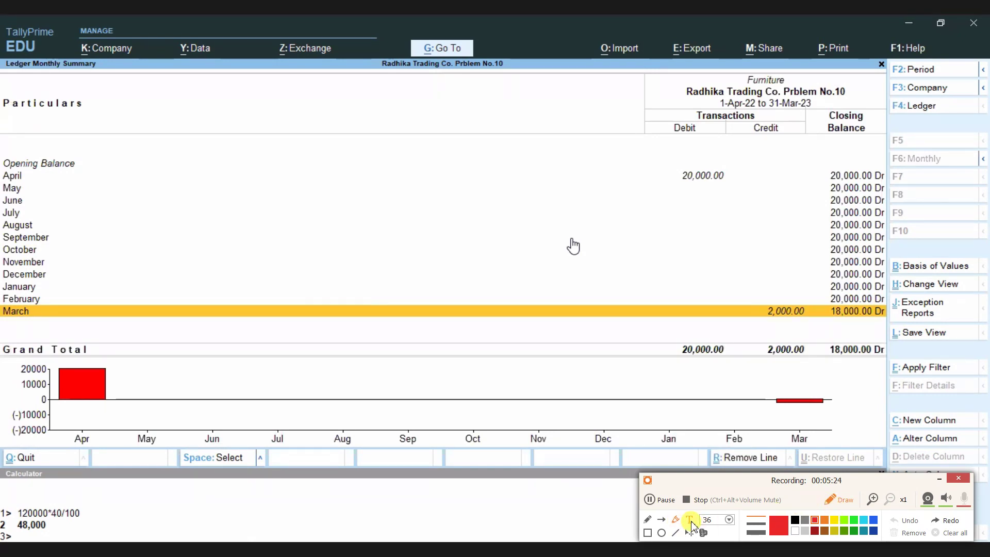
Step: Annotate the Furniture summary with a red three-line note: "20000 x 10/100", "2000" and "use more then 180 days"
left_click(380, 164)
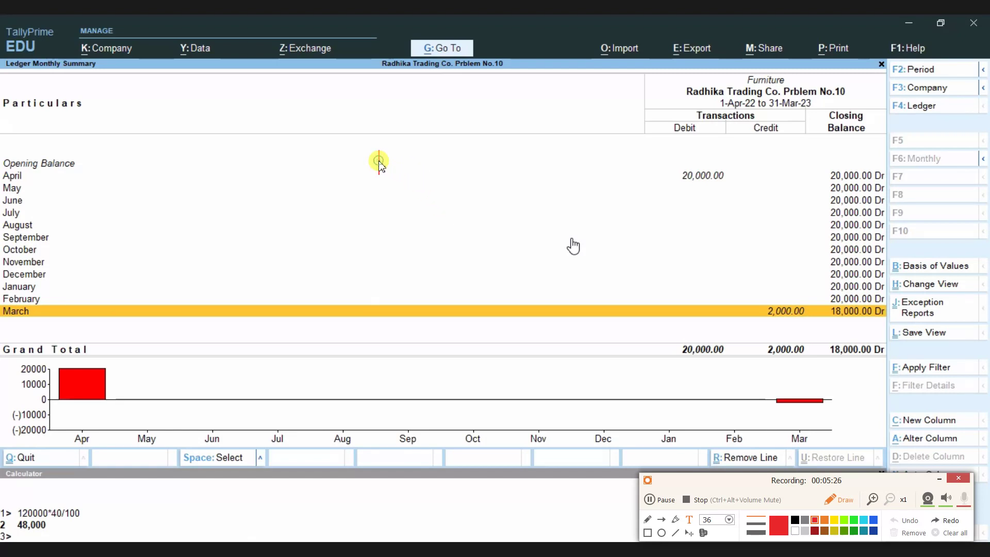
type("20000 x 10")
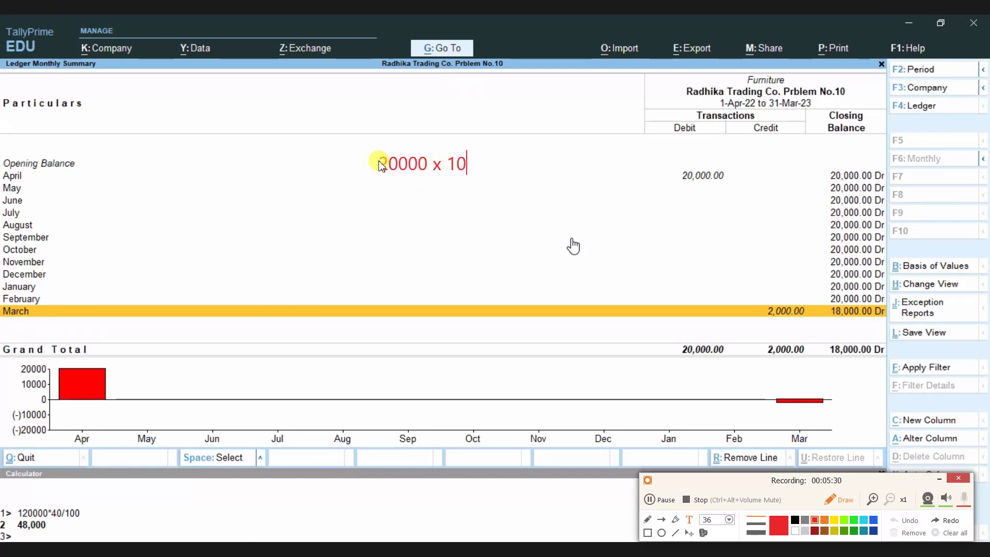
type("/100")
key("Return")
type("2000")
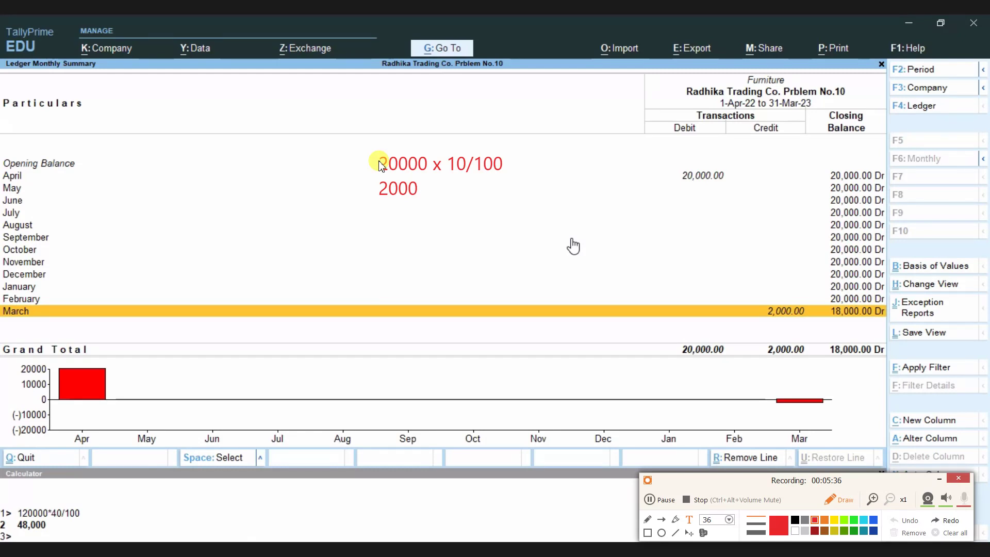
key("Return")
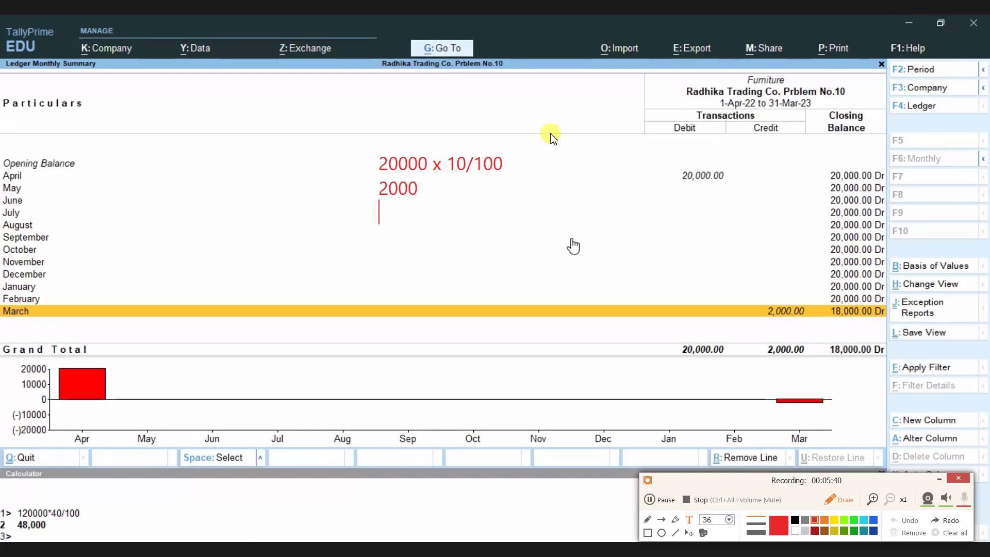
type("u")
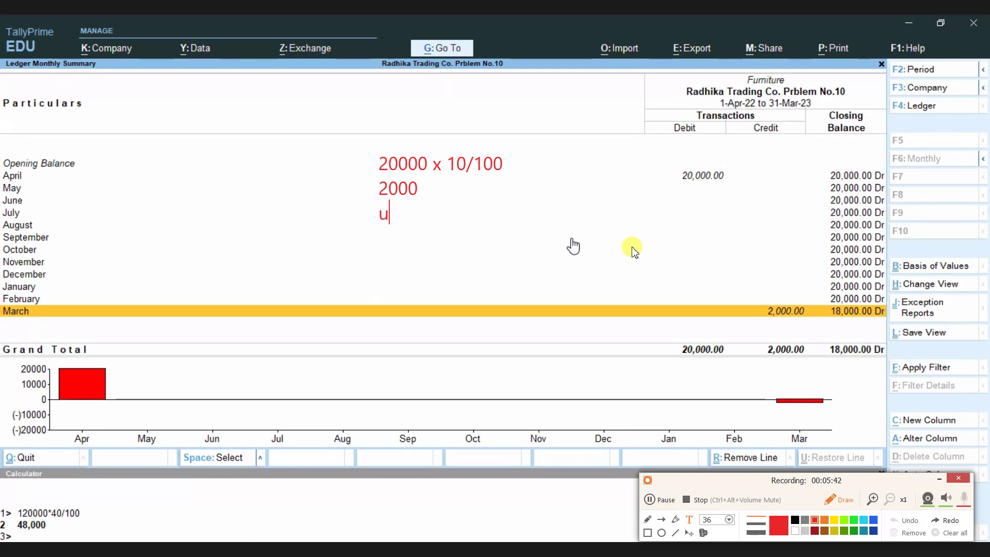
type("se more then 180")
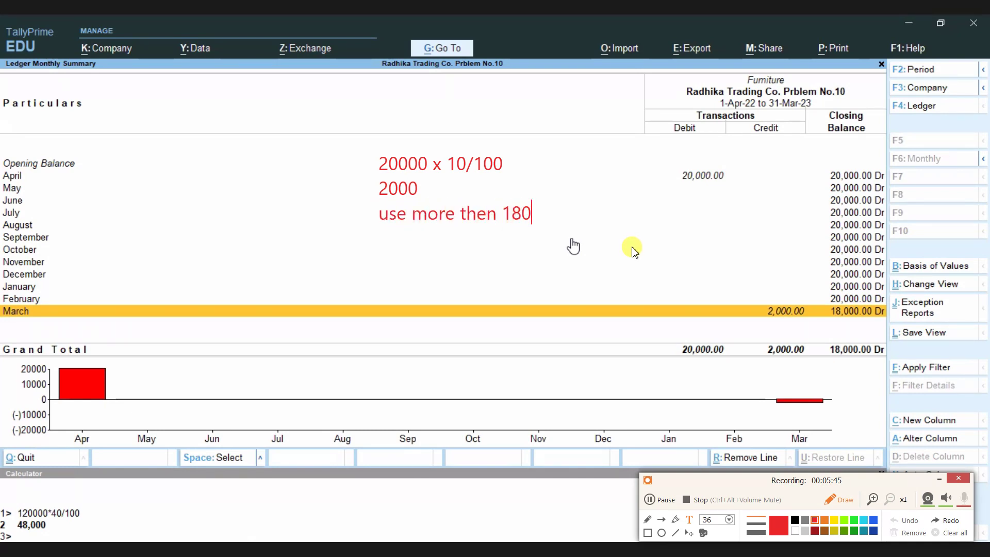
type(" days")
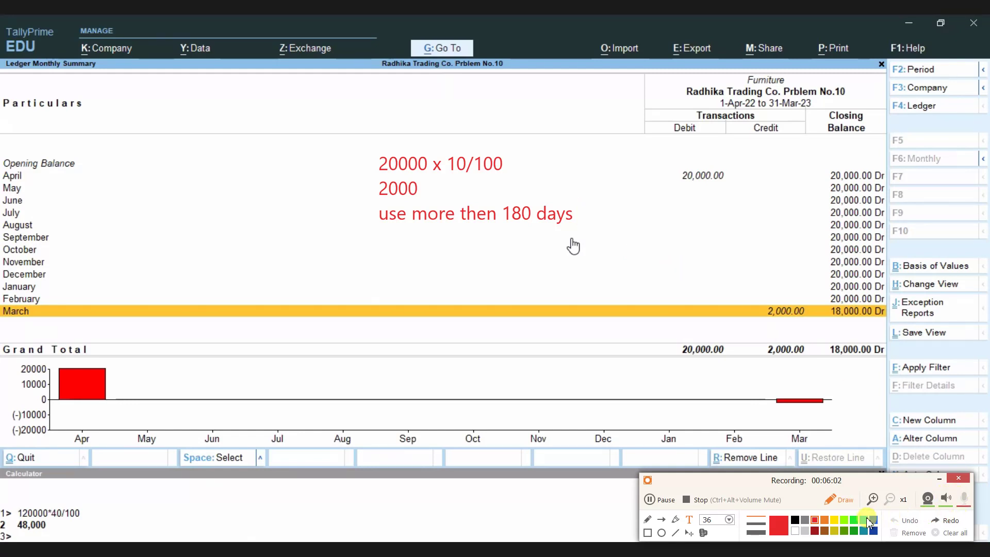
Step: Open the Machinery ledger's monthly summary from the Balance Sheet and undo the text note about furniture depreciation
key("Escape")
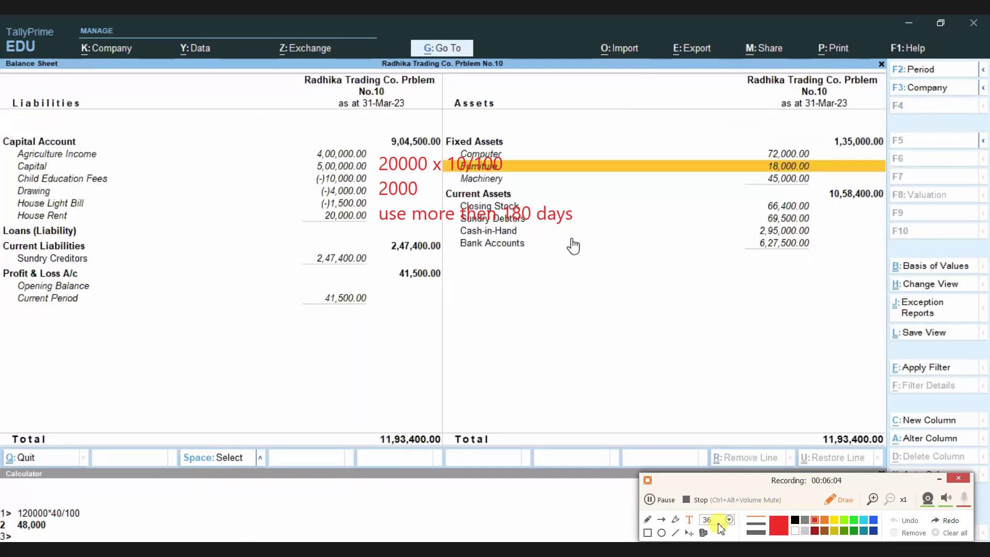
key("Down")
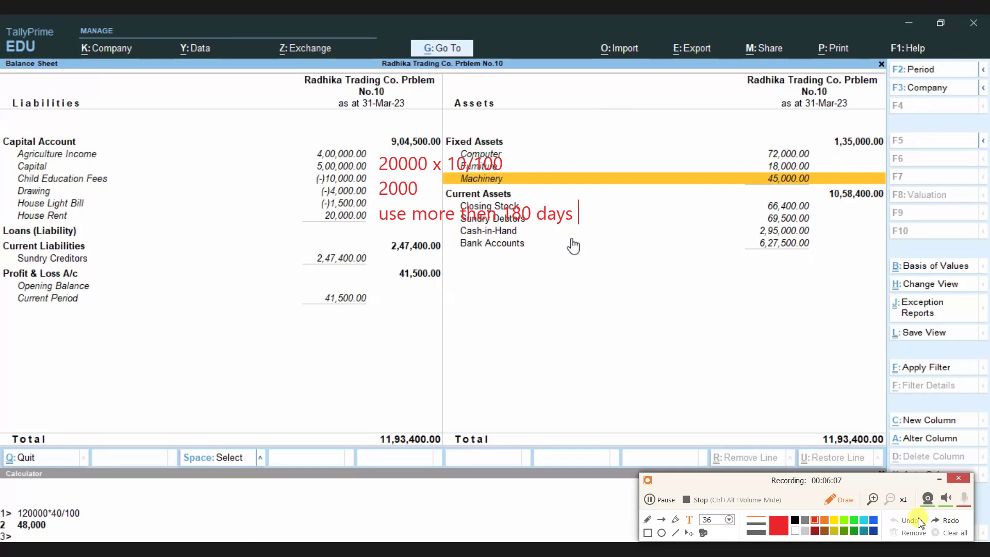
key("Return")
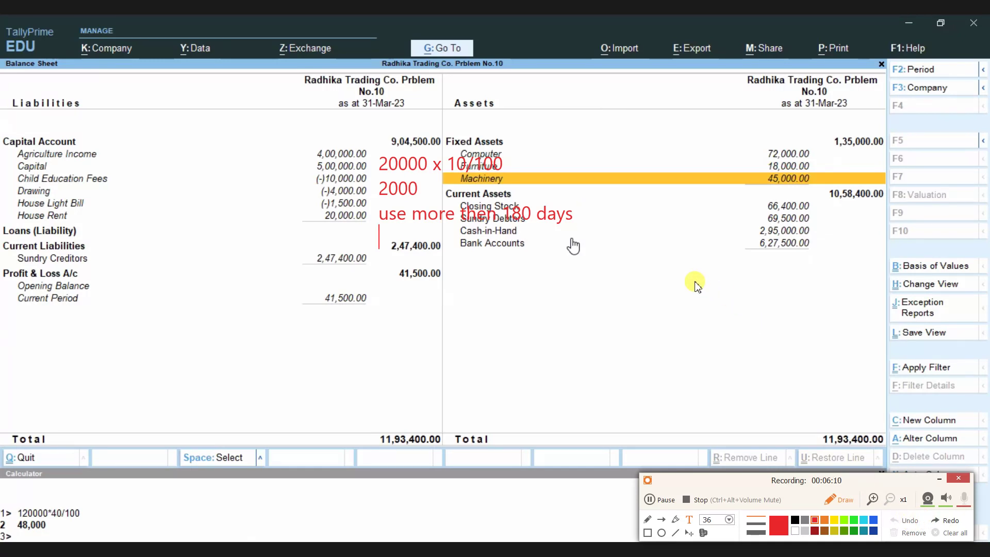
key("Return")
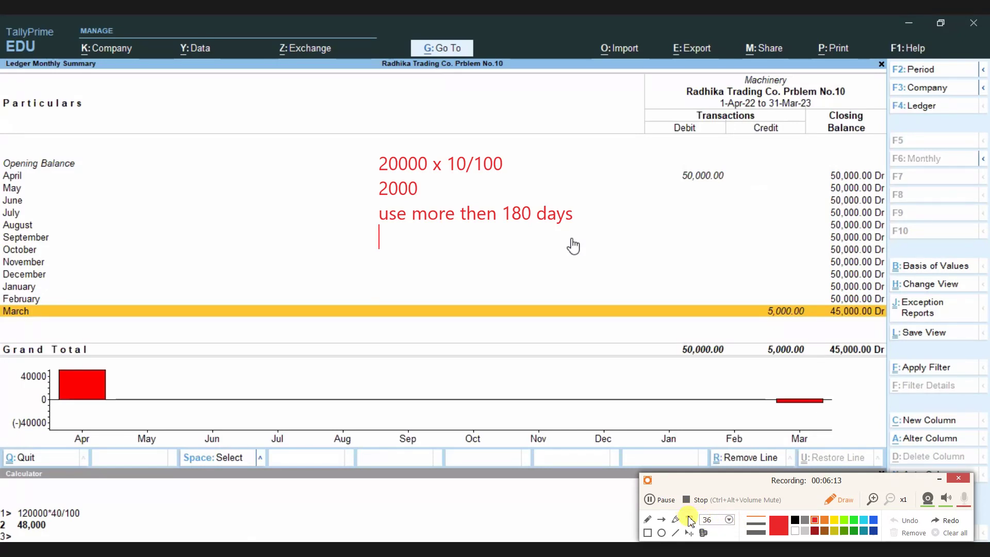
left_click(646, 535)
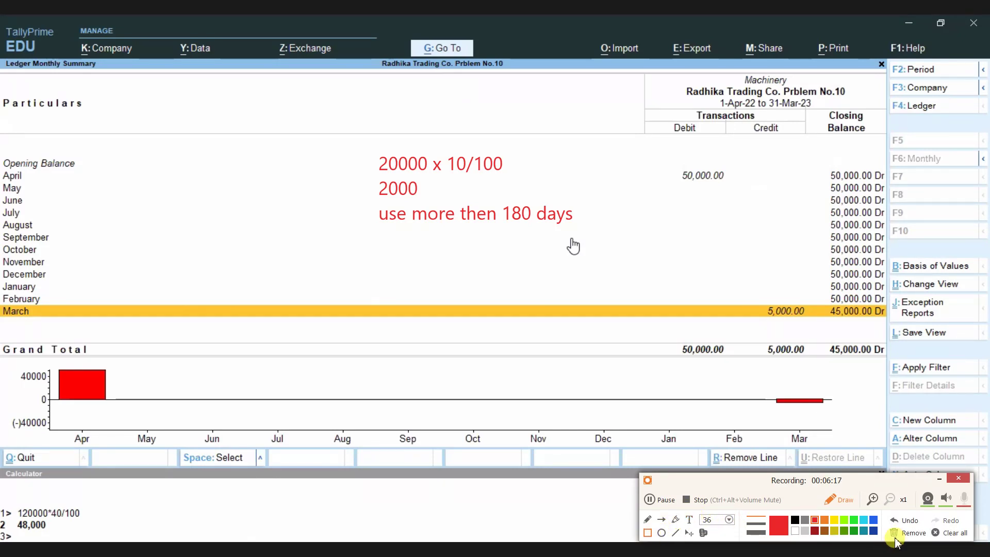
left_click(896, 521)
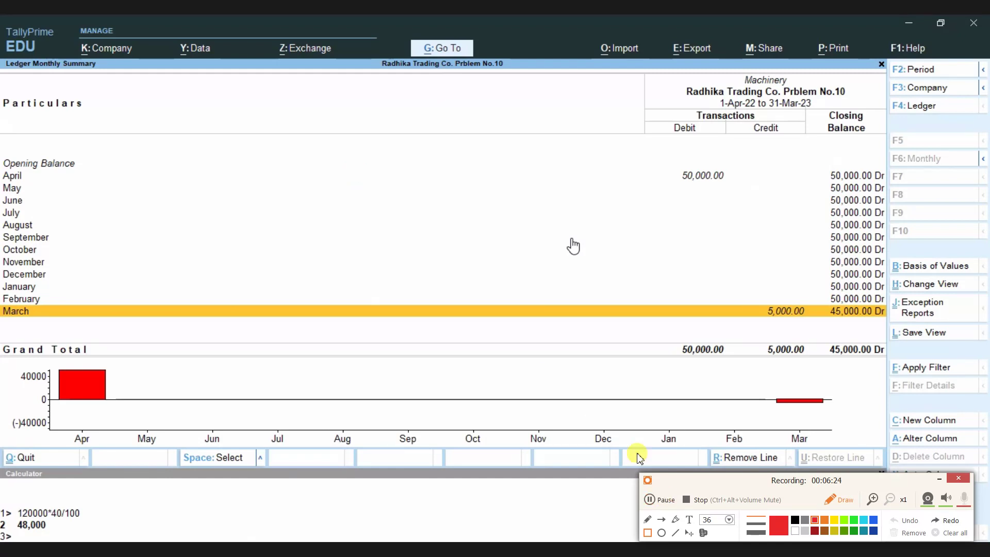
Step: Annotate the Machinery summary with "50000 x 15/100" and open the ledger's vouchers for March
left_click(689, 519)
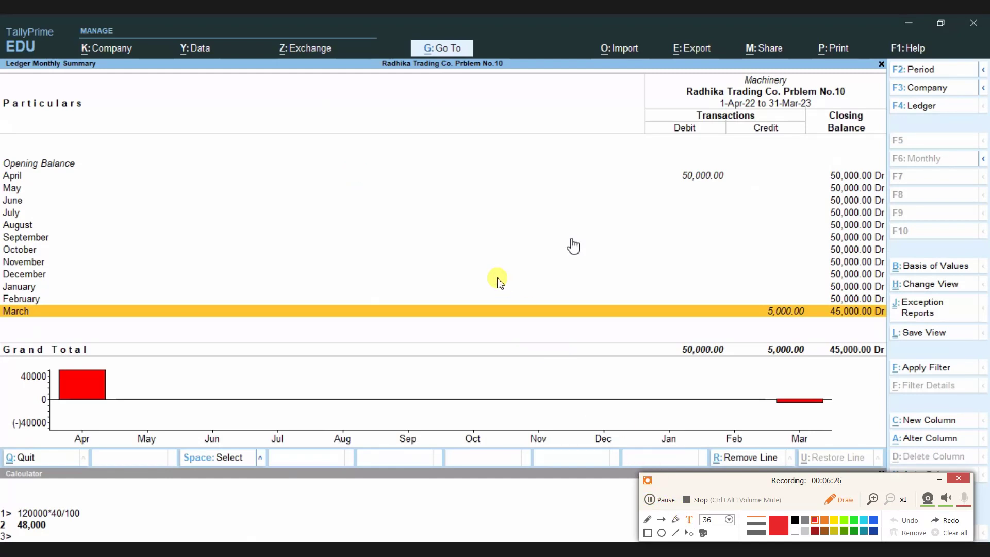
left_click(383, 161)
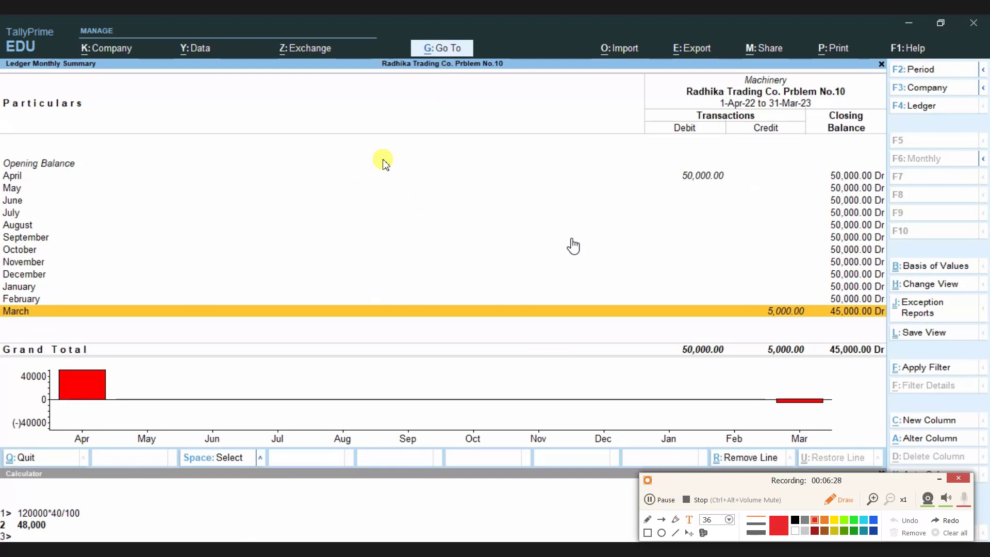
type("50000 x 15")
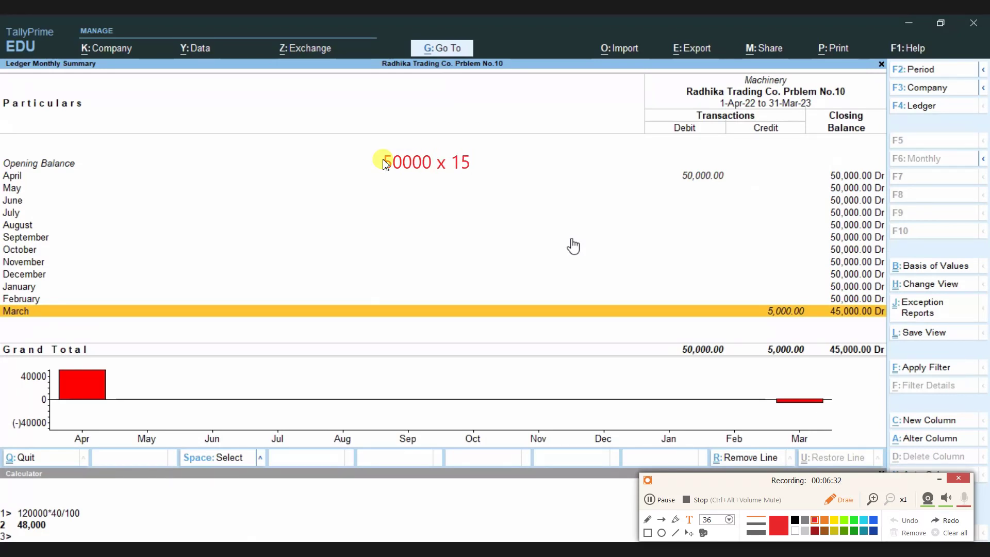
type("/100")
key("Return")
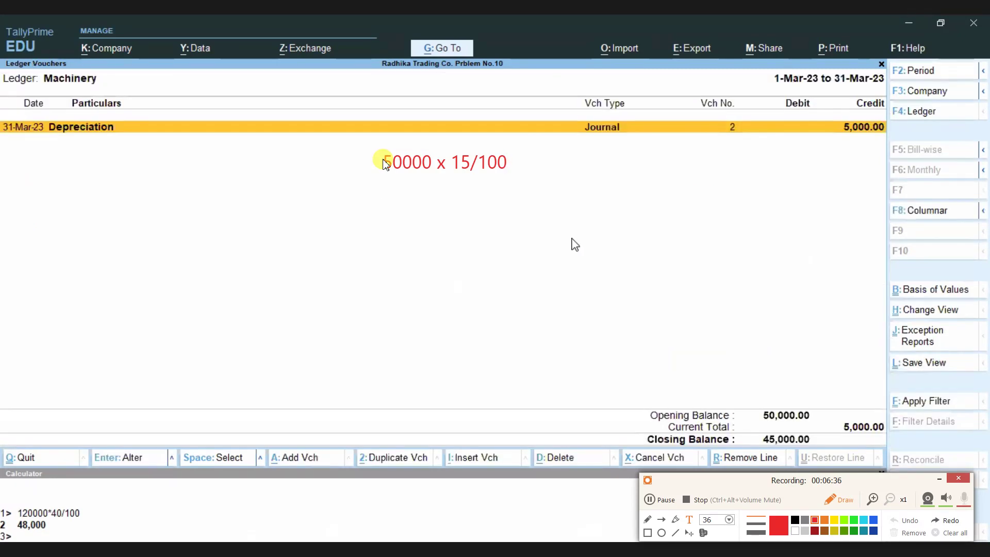
Step: Open the 31-Mar-23 Machinery depreciation journal for alteration and add "7500" as the second line of the red note
key("Return")
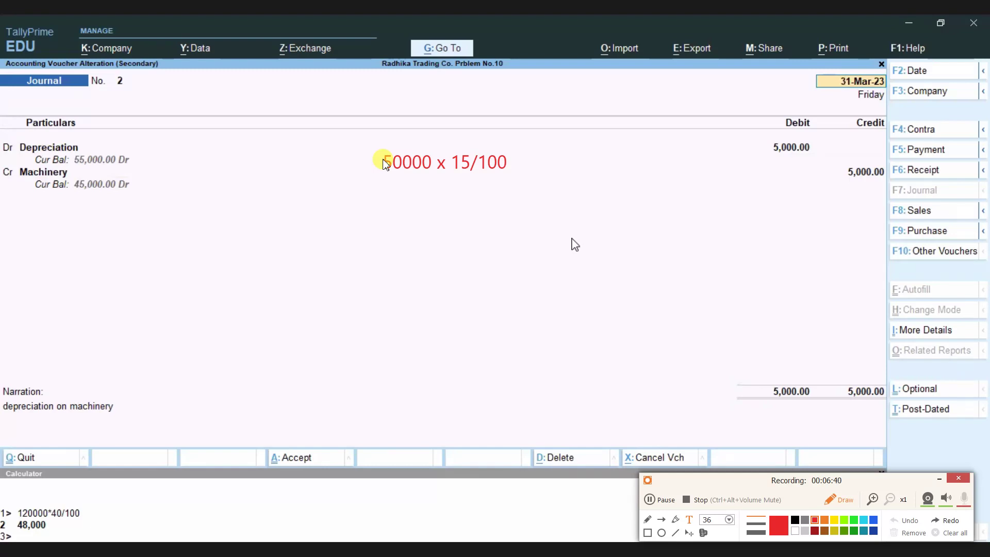
type("7500")
key("Return")
key("Return")
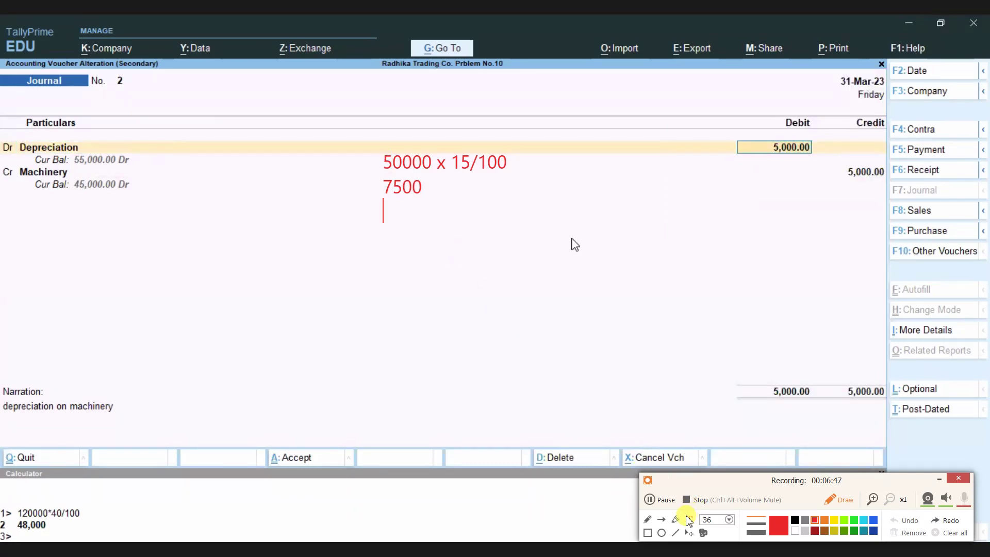
left_click(647, 533)
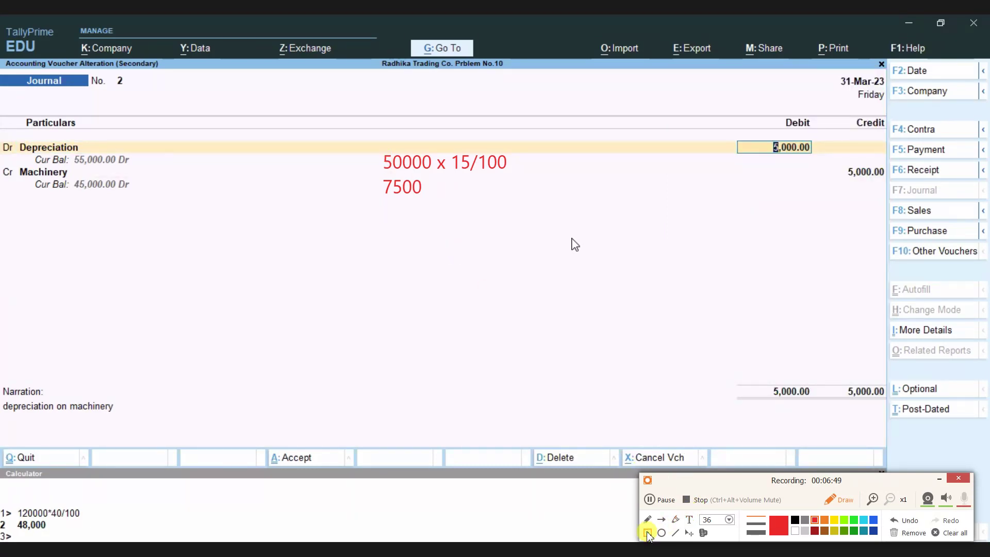
Step: Undo the red note, calculate 50000*15/100 in the calculator, and set the journal's depreciation amount to 7,500
key("ctrl+n")
left_click(905, 522)
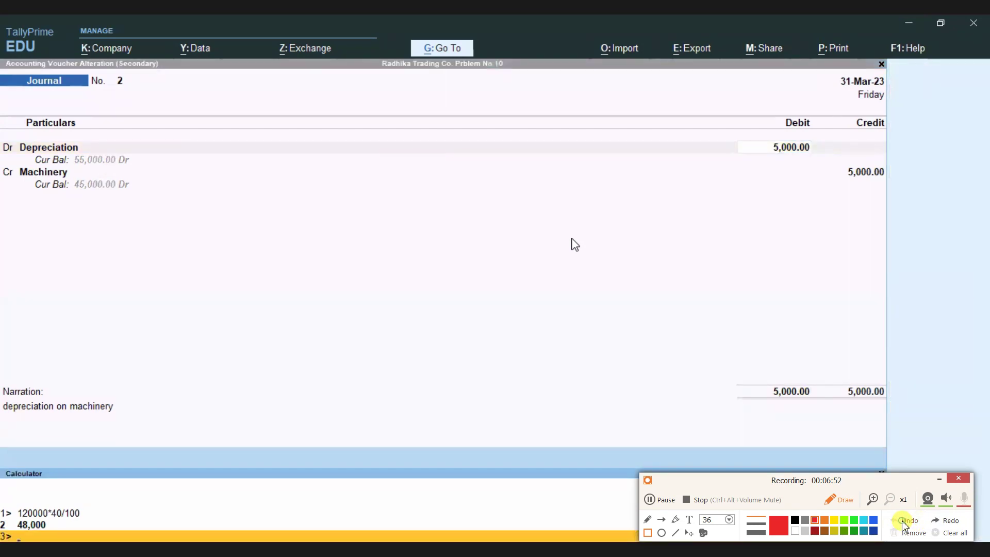
type("50000*15/100")
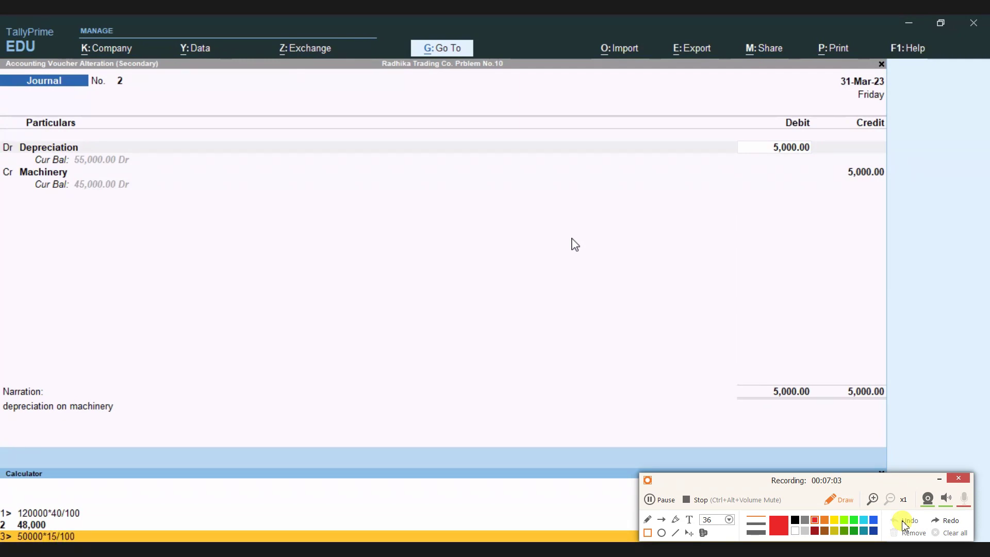
key("Return")
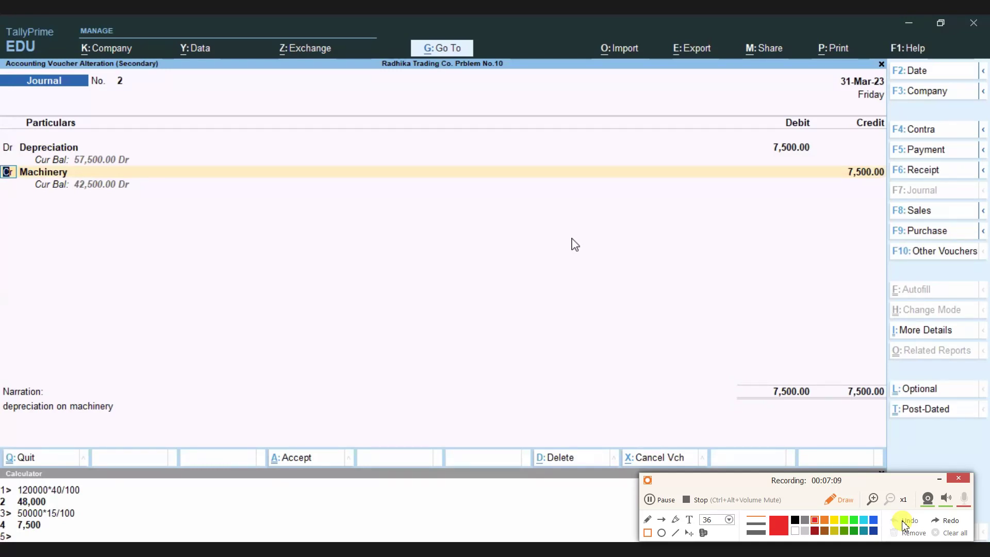
Step: Delete the existing narration "depreciation on machinery" from the machinery journal
key("Return")
key("Return")
key("Return")
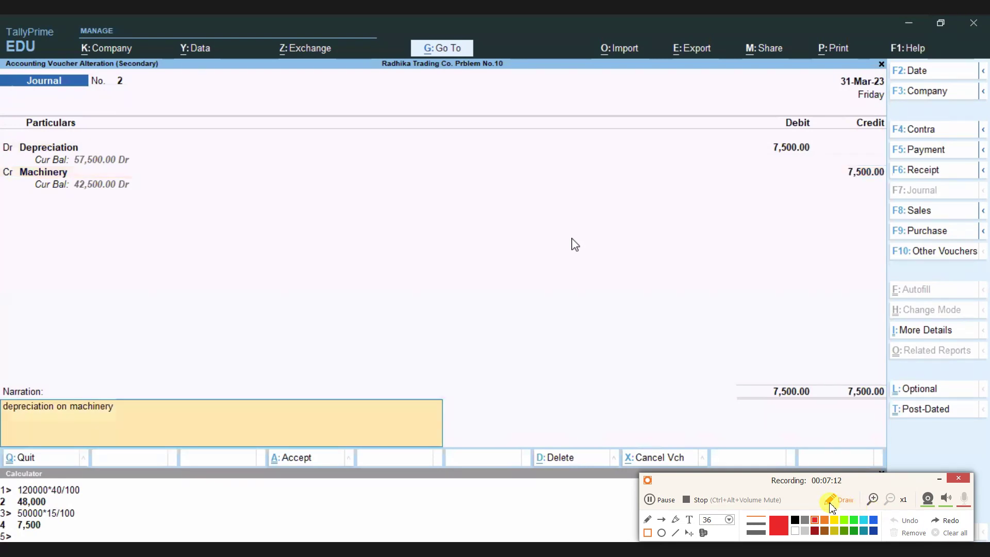
left_click(689, 520)
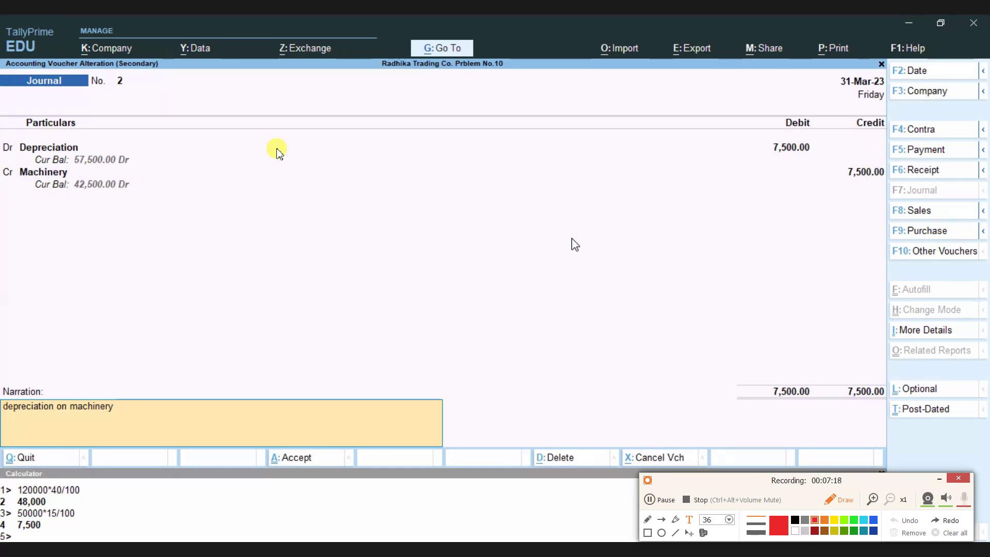
key("BackSpace")
key("BackSpace")
key("BackSpace")
key("BackSpace")
key("BackSpace")
key("BackSpace")
key("BackSpace")
key("BackSpace")
key("BackSpace")
key("BackSpace")
key("BackSpace")
key("BackSpace")
key("BackSpace")
key("BackSpace")
key("BackSpace")
key("BackSpace")
key("BackSpace")
key("BackSpace")
key("BackSpace")
key("BackSpace")
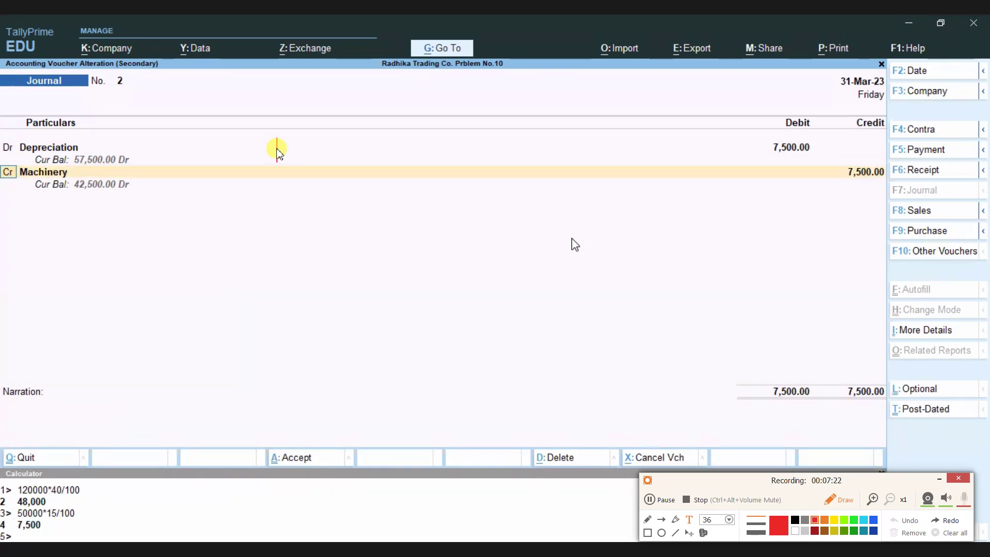
Step: Enter the machinery journal's narration as "depreciation on machinery 15%"
key("Return")
key("Return")
key("Return")
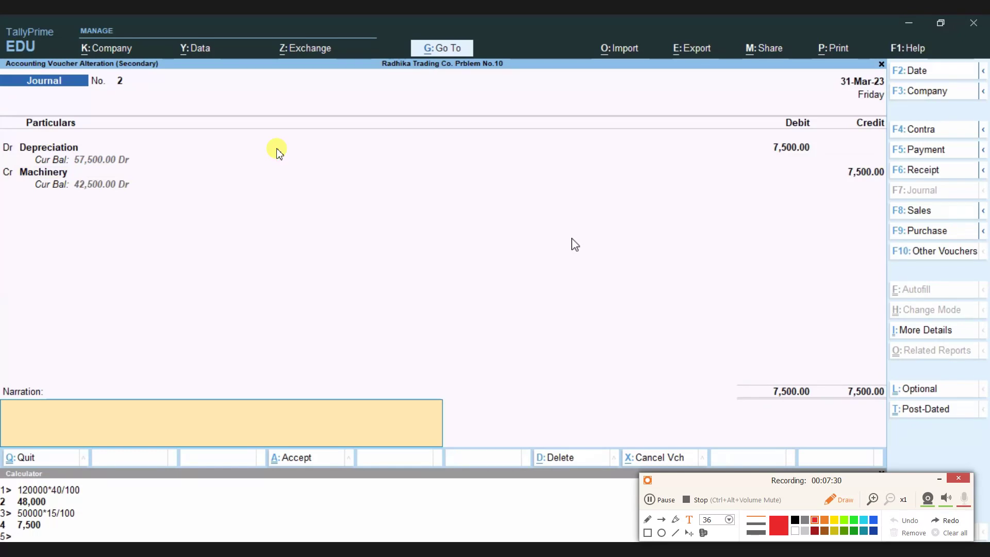
left_click(277, 149)
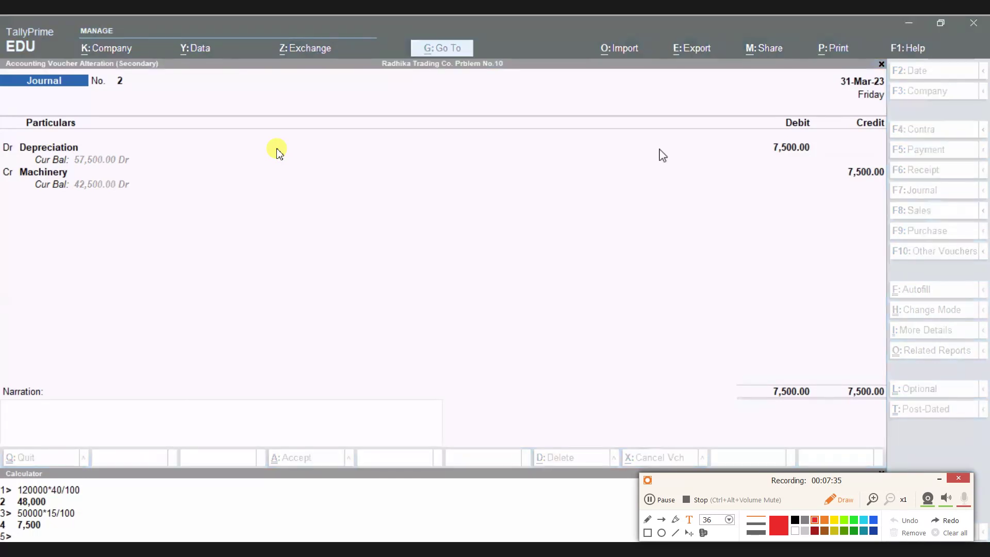
left_click(662, 155)
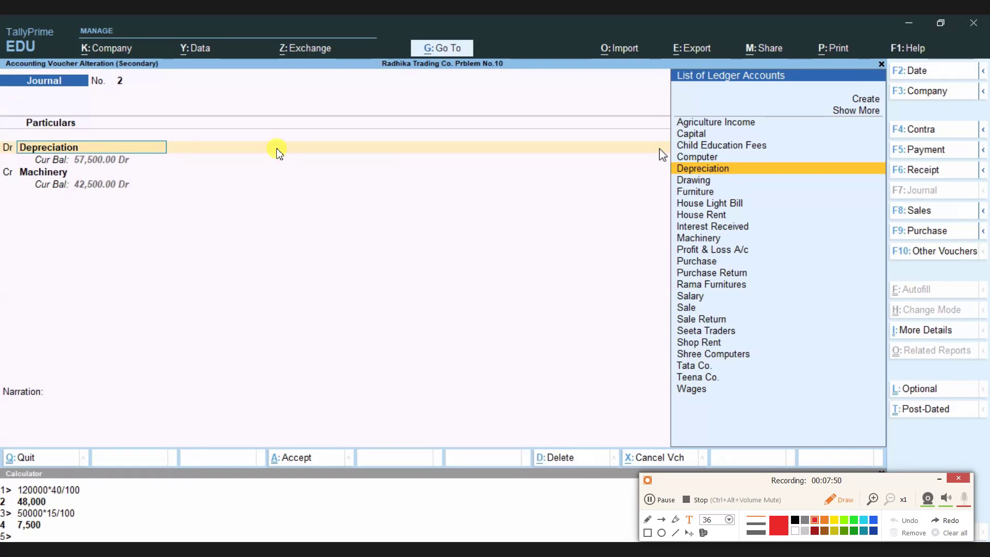
key("Return")
key("Return")
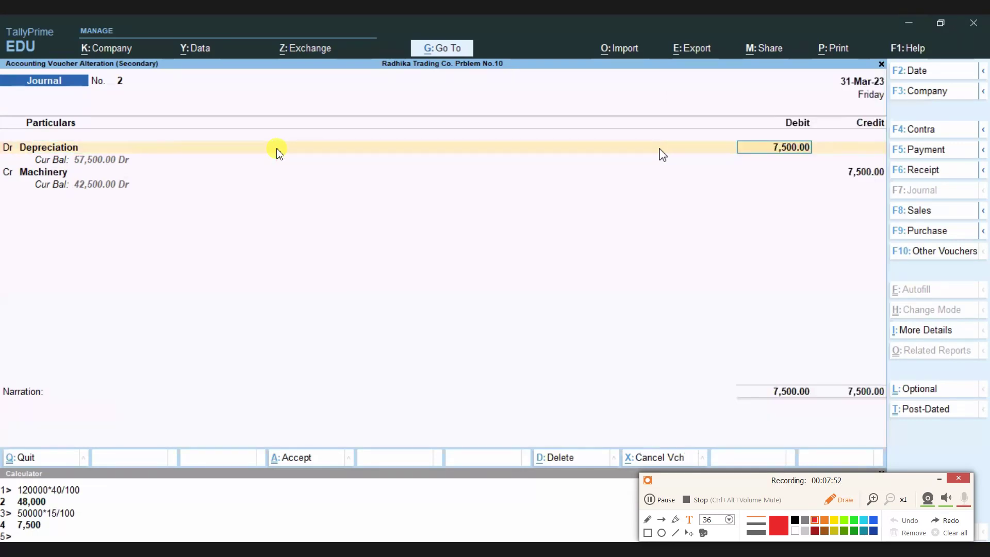
key("Return")
key("Return")
key("Return")
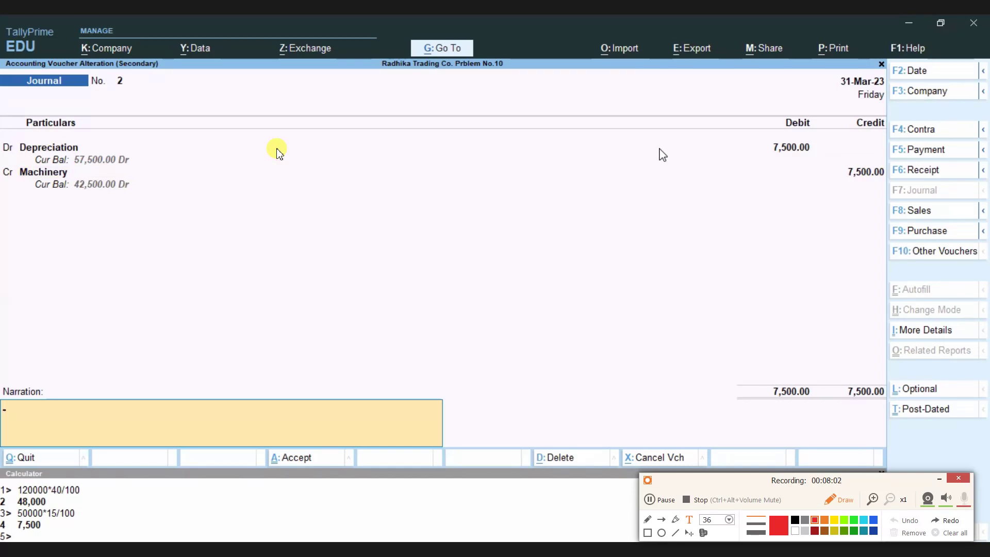
type("depreciation on")
left_click(276, 150)
type("ma")
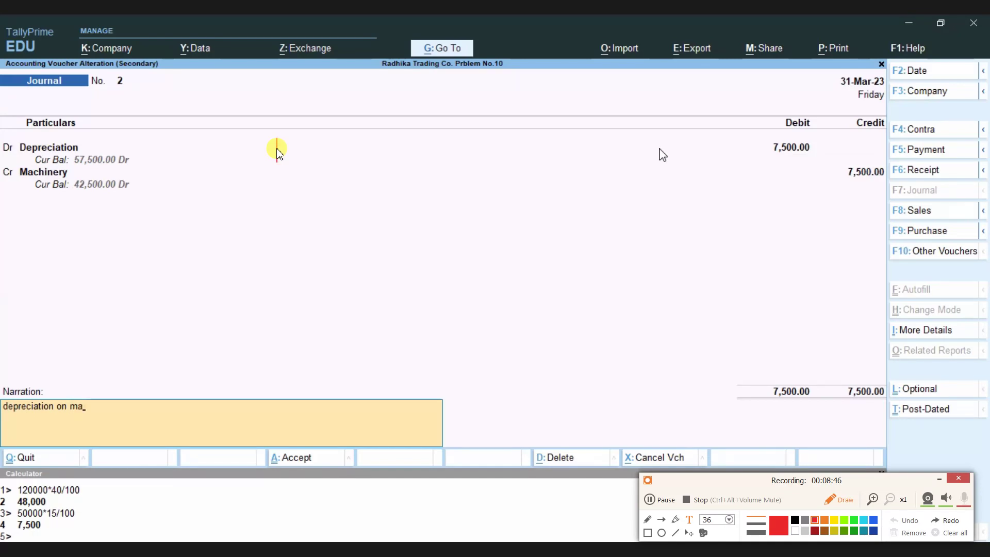
type("chinery")
type("15%")
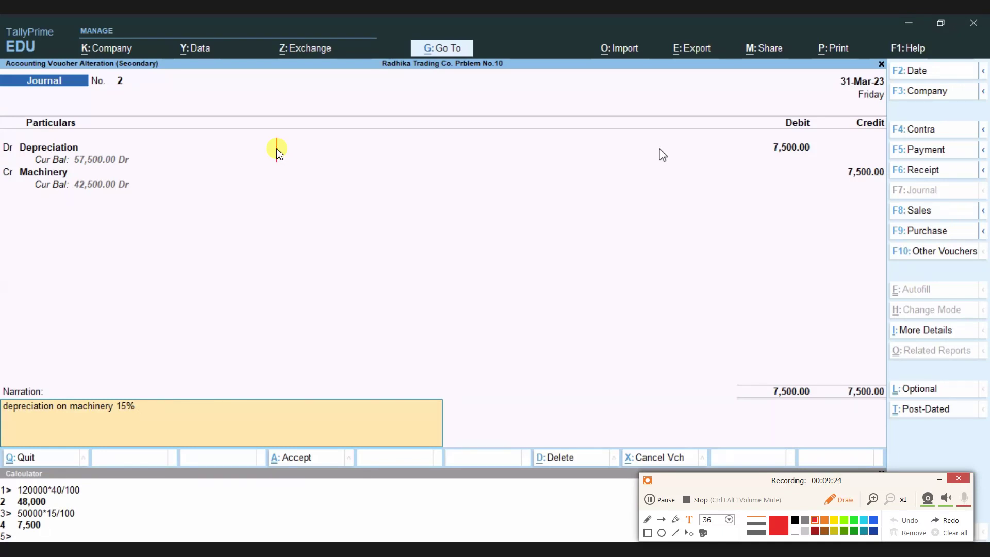
Step: Extend the narration with "full of 12 months" and save the altered journal
type("fu")
key("BackSpace")
key("BackSpace")
key("BackSpace")
type("full of 12 months")
key("ctrl")
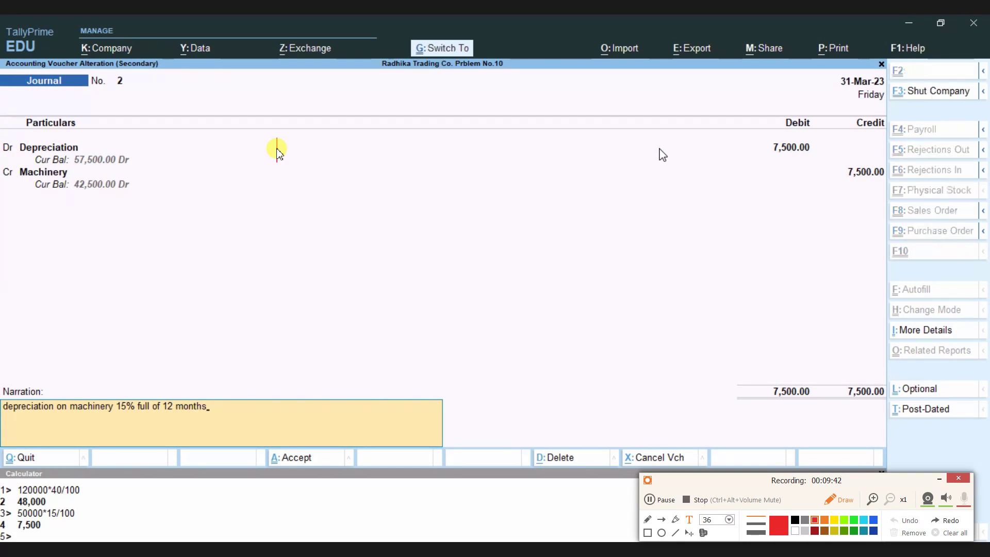
key("ctrl+a")
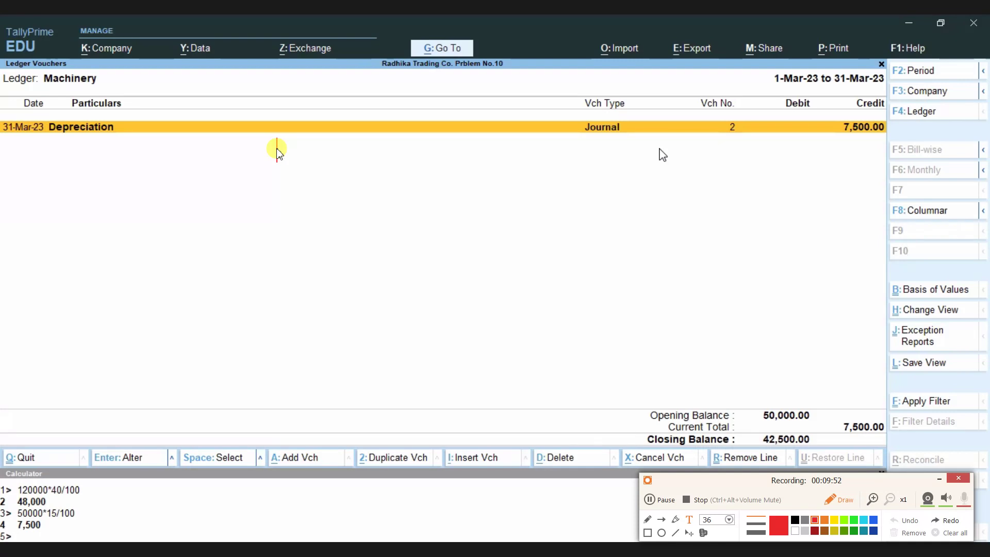
Step: Annotate the Machinery ledger vouchers with the rates "10%", "15%" and "40%" on separate red lines
type("10%")
key("Return")
type("15%")
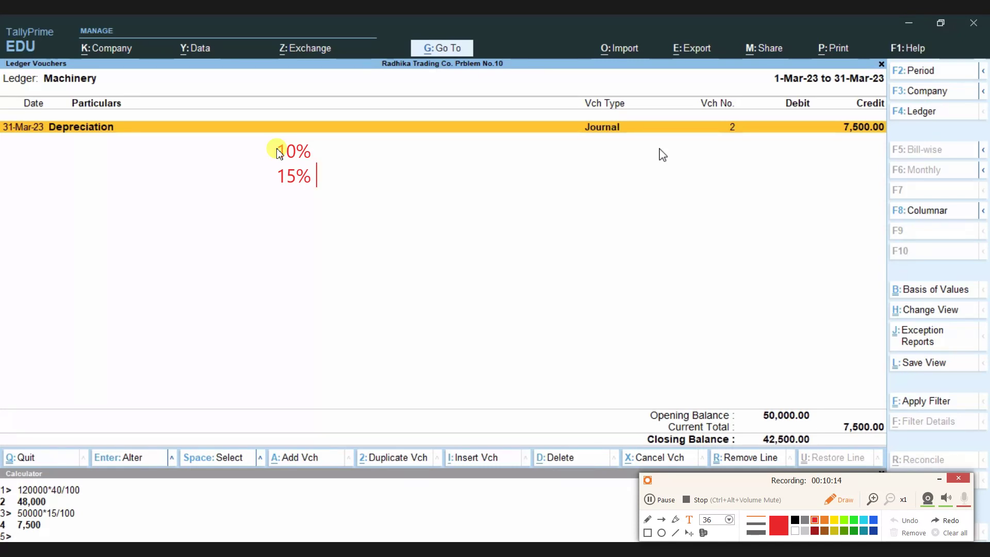
key("Return")
type("40%")
key("Return")
Step: Add the note line "use more then 12 month deprecation 12 month" and begin another line with "use less then"
type("use")
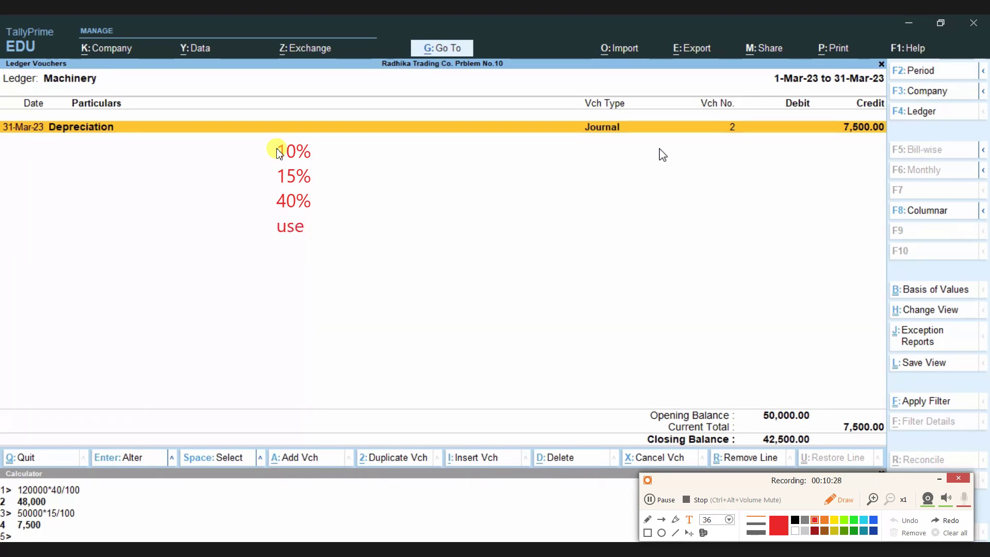
type(" more then ")
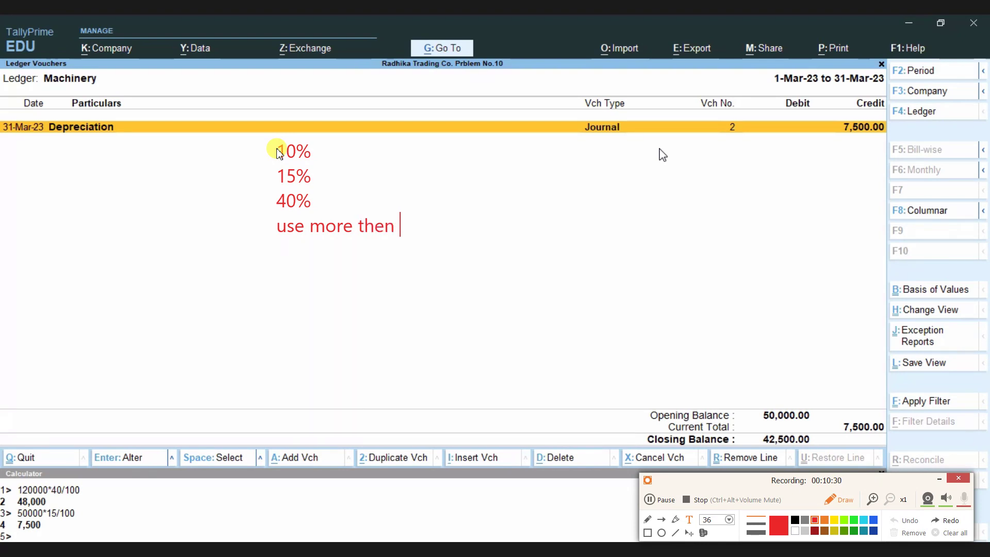
type("12 month dep")
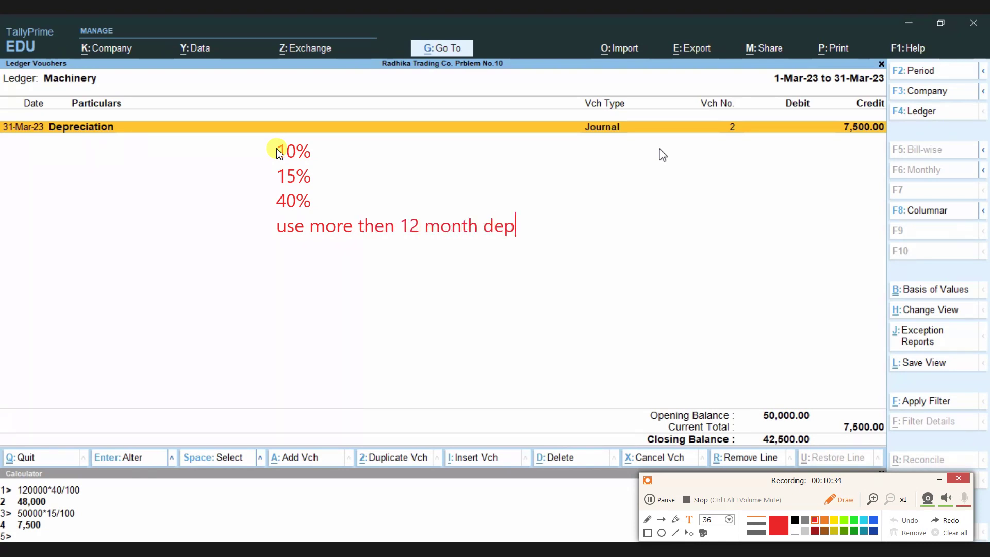
type("recation ")
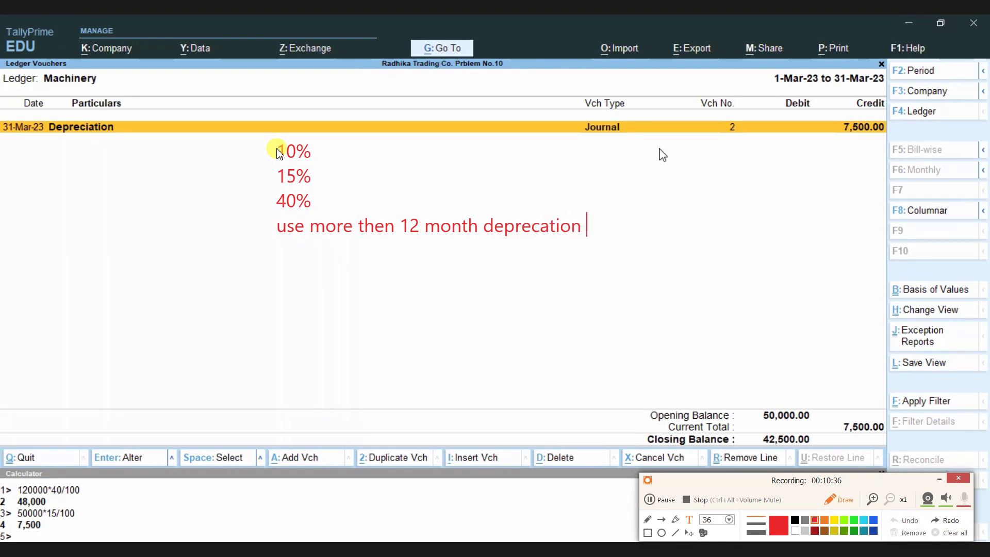
type("12 month")
key("Return")
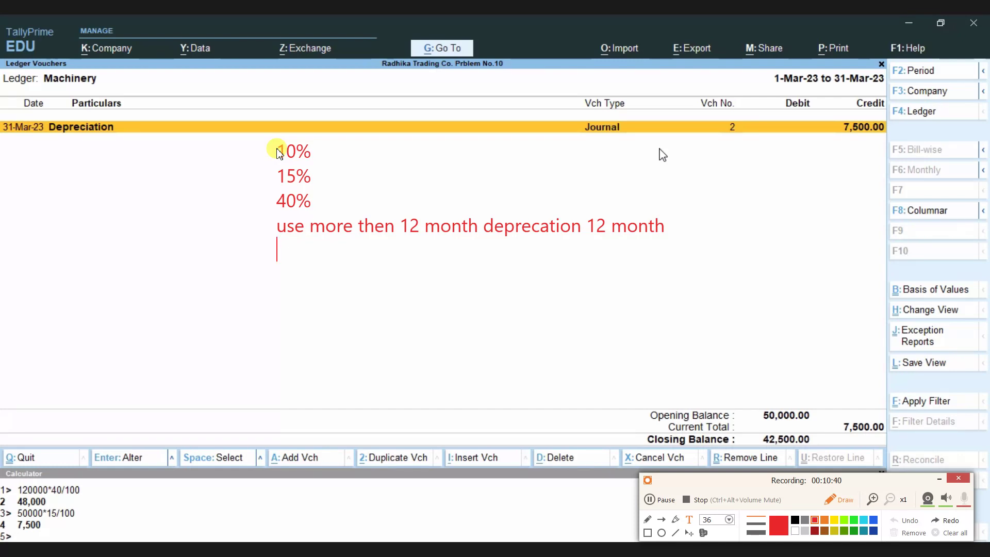
type("use less then")
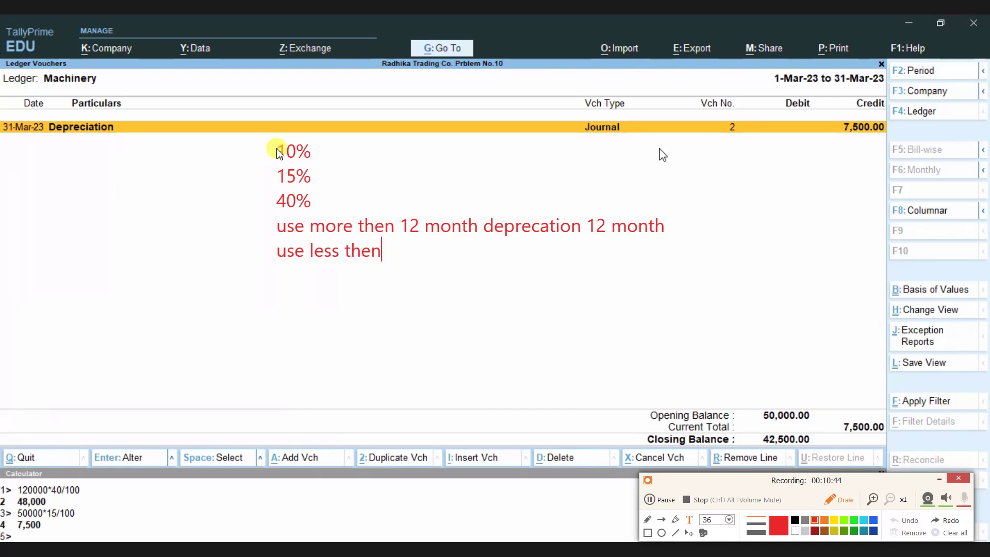
Step: Correct the usage period in the note's "use more then" line to 6 month
key("Up")
key("Right")
key("Right")
key("Right")
key("Right")
key("BackSpace")
key("BackSpace")
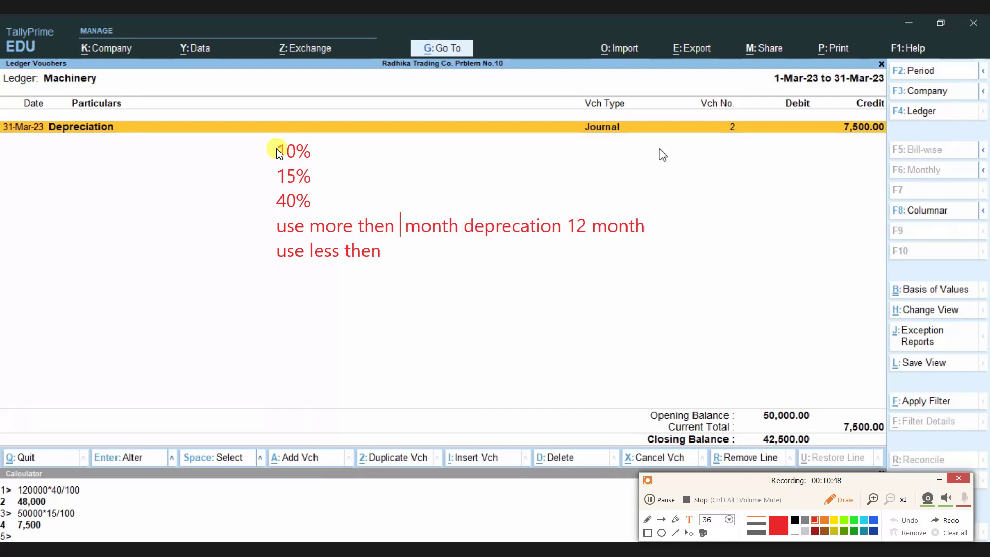
type("6")
key("Down")
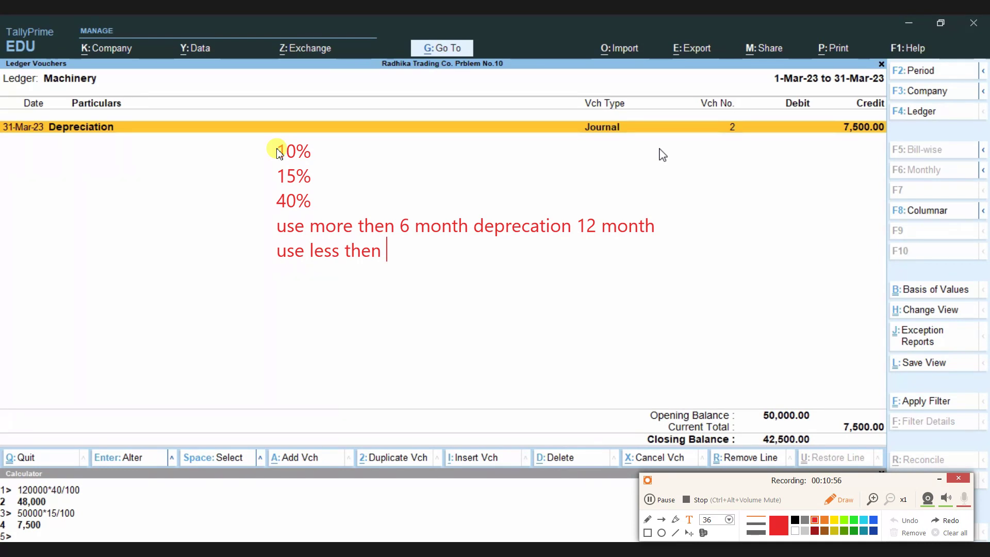
Step: Complete the note's "use less then" line with "or equal to 6 month dep. 6 month"
type("or equal to ")
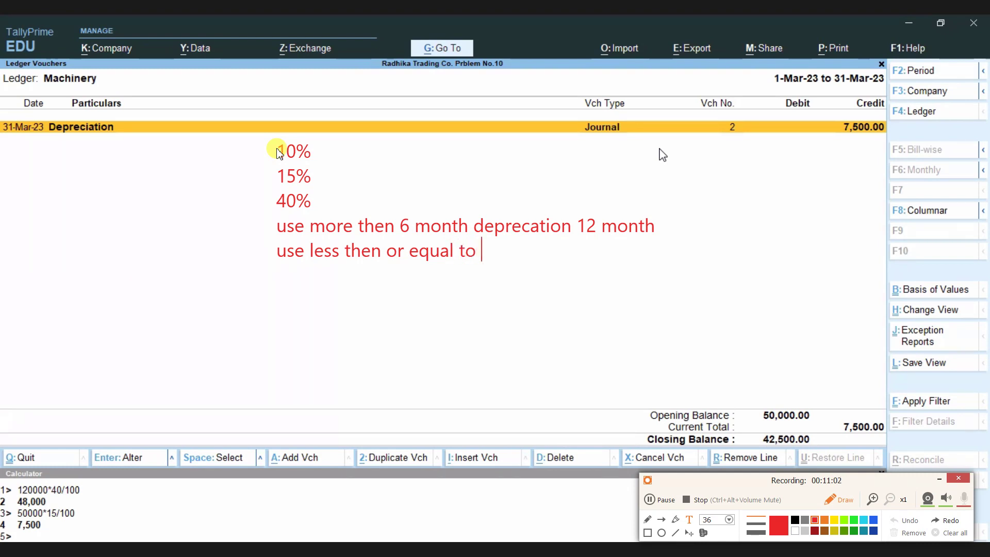
type("6 month")
key("Return")
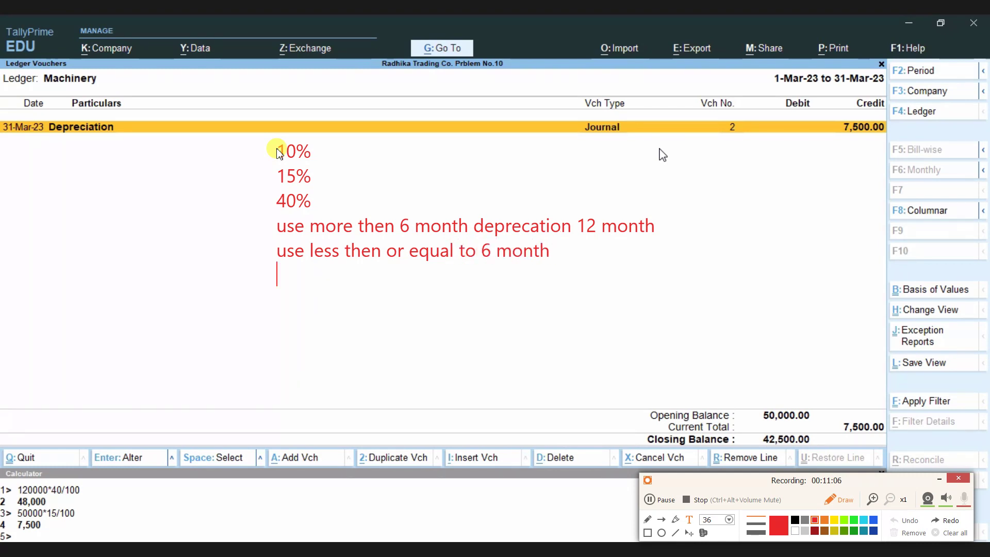
key("BackSpace")
type("dep. 6")
type(" month")
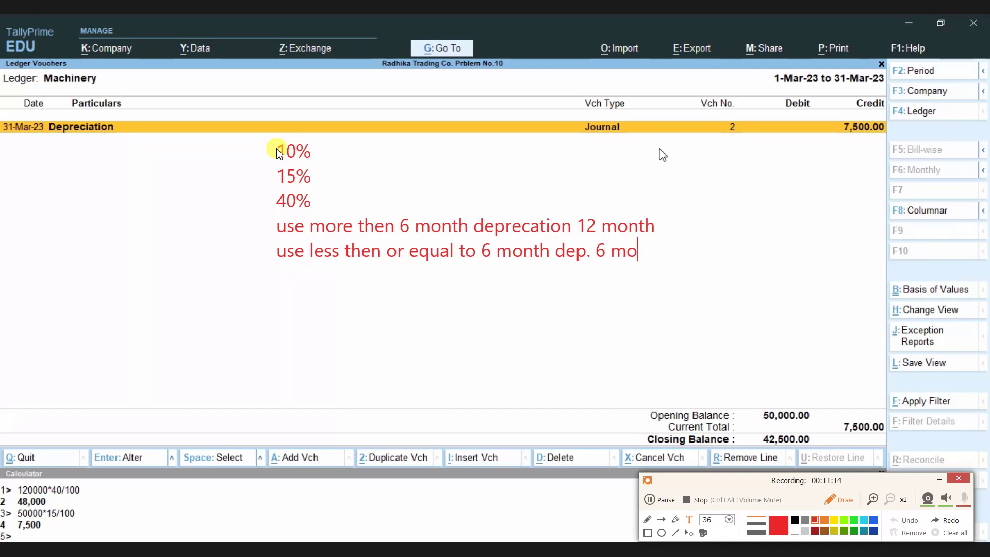
Step: Add the closing line "additional deprecation" to the red note
key("Return")
type("addit")
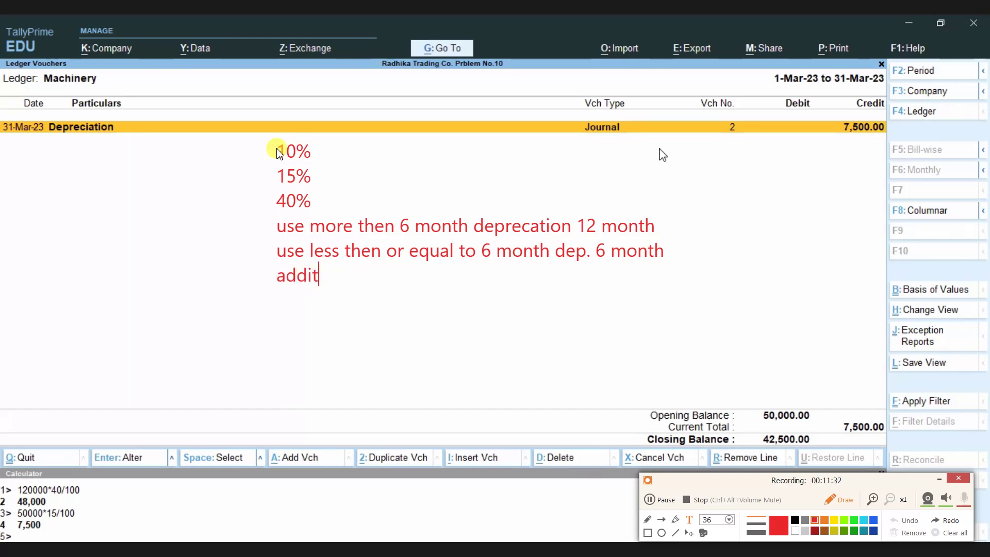
type("ional dep")
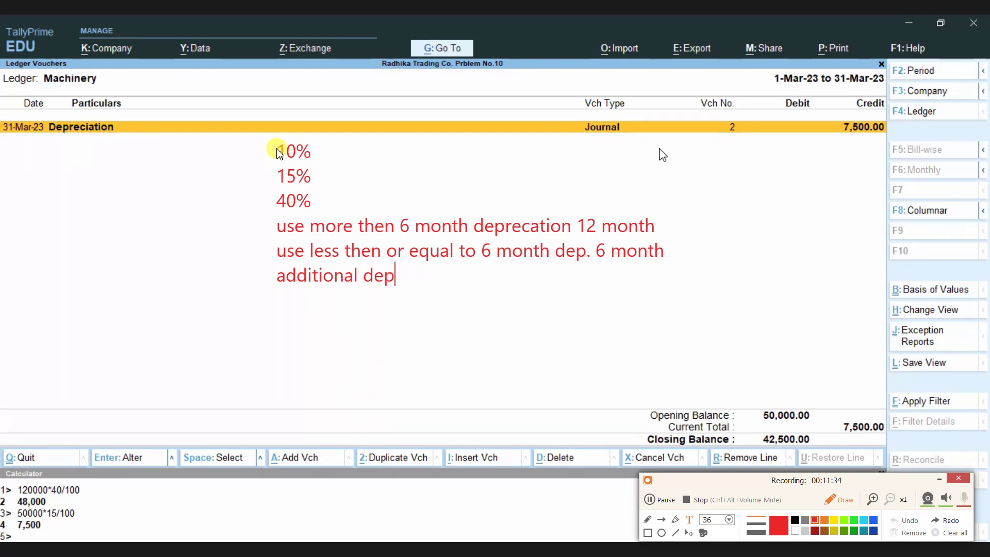
type("recation")
key("Return")
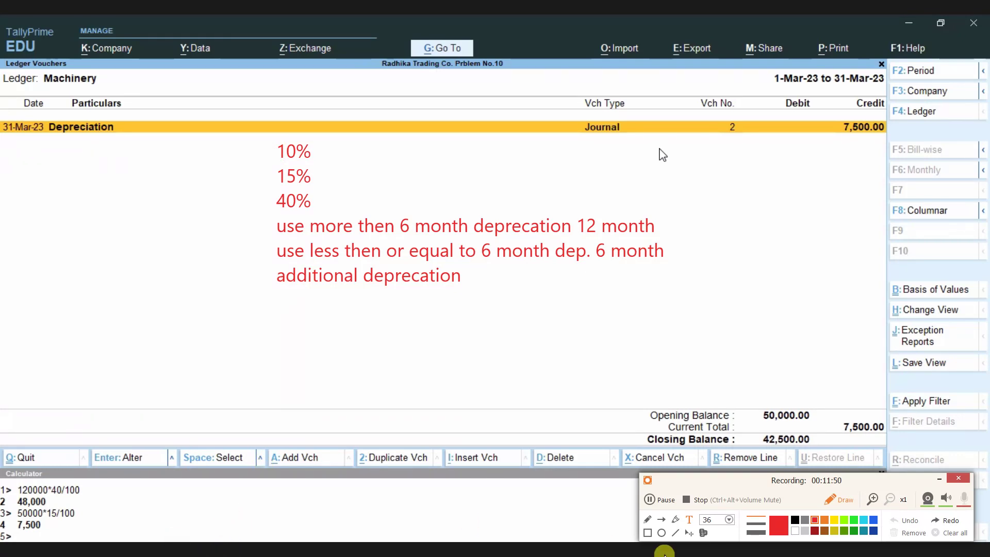
Step: Draw a red rectangle around the depreciation note, and undo both the rectangle and the note
left_click(648, 534)
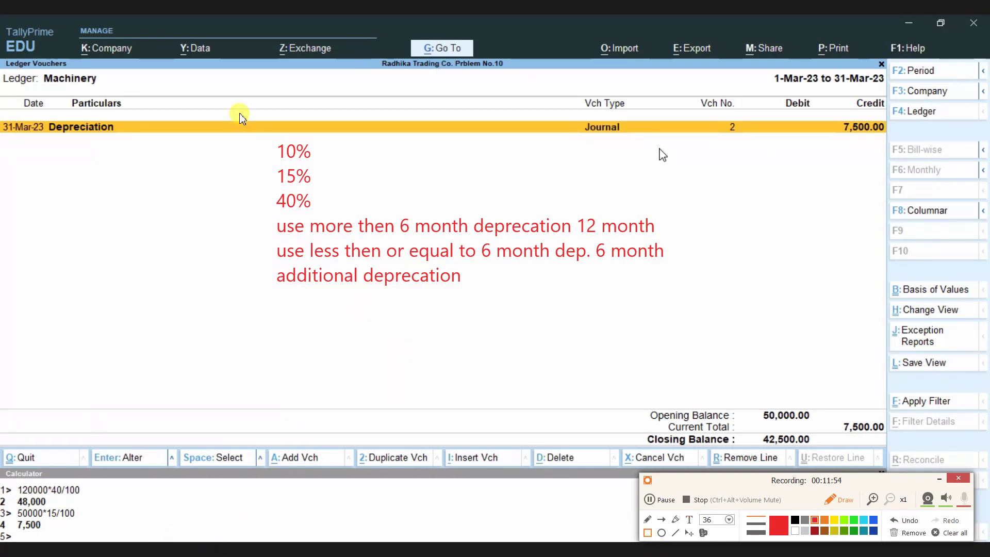
mouse_move(238, 113)
left_mouse_down()
mouse_move(309, 268)
mouse_move(391, 309)
mouse_move(724, 340)
left_mouse_up()
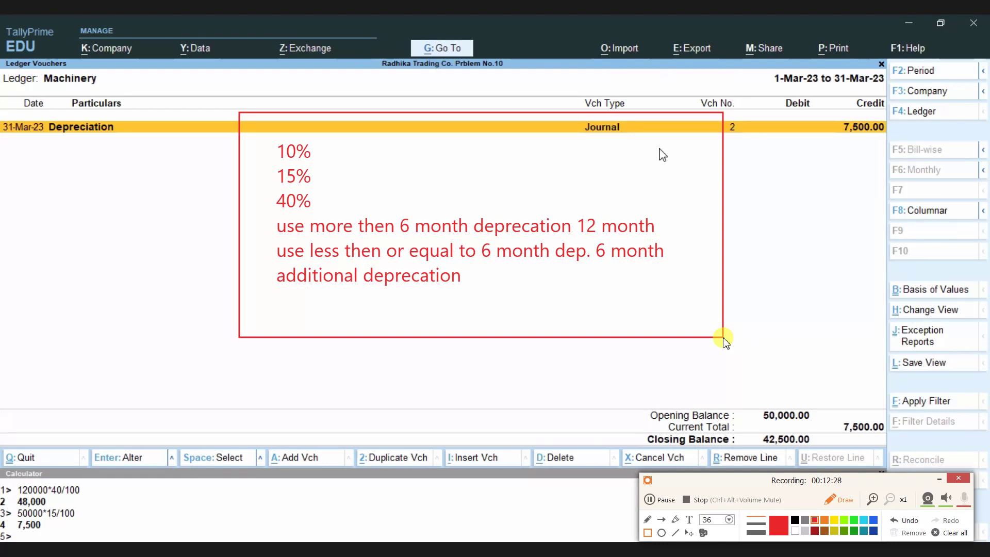
left_click(903, 525)
left_click(903, 524)
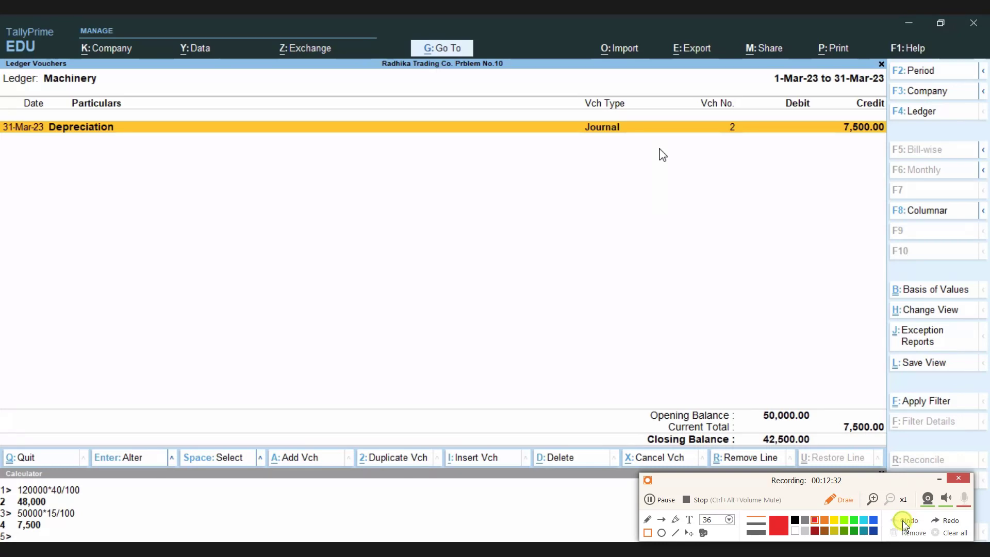